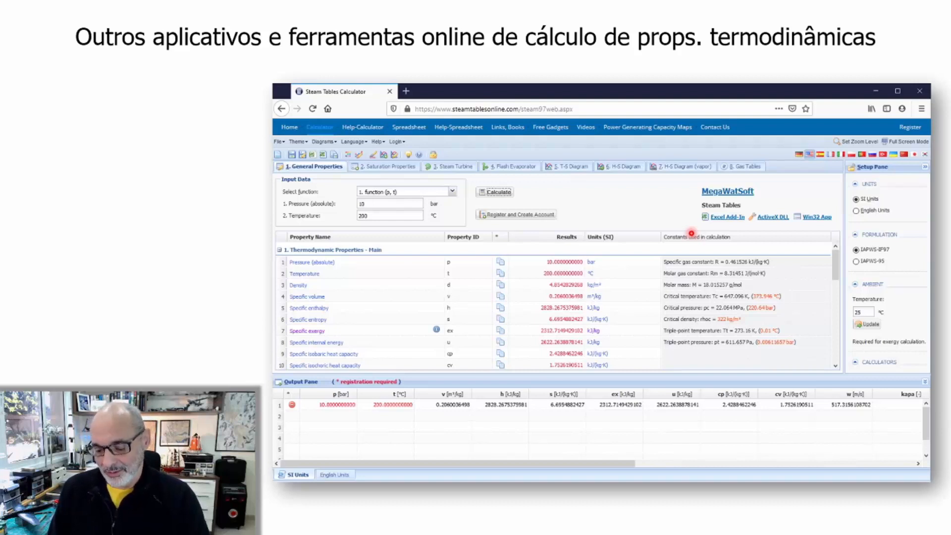
- Advance the presentation to the butane lighter exercise and switch to the REFPROP window
key("Right")
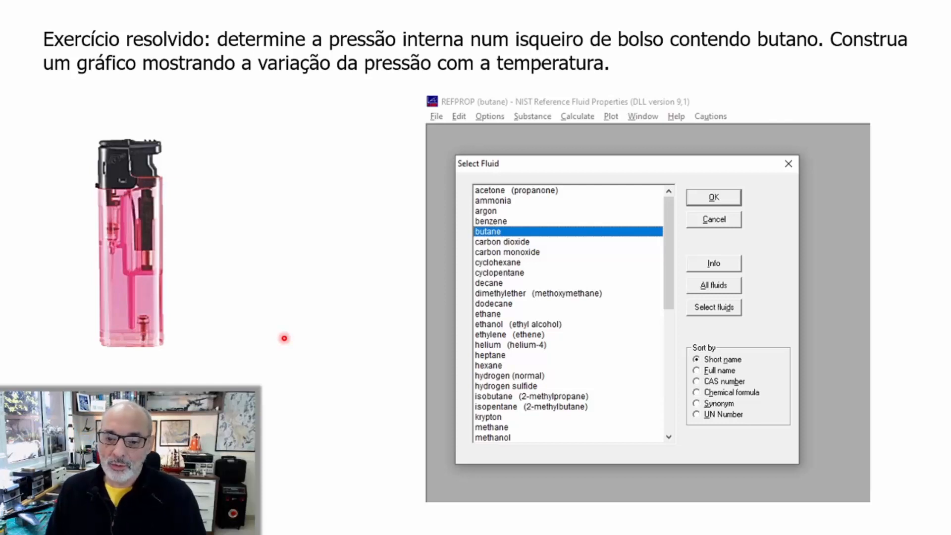
key("alt+Tab")
key("Tab")
key("Tab")
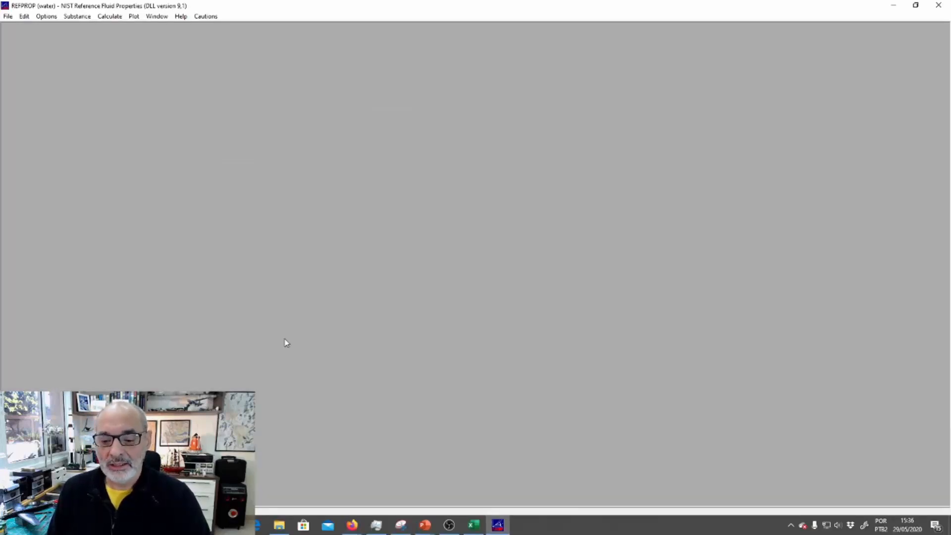
- Switch to the blank Excel workbook and select cell C3
left_click(473, 524)
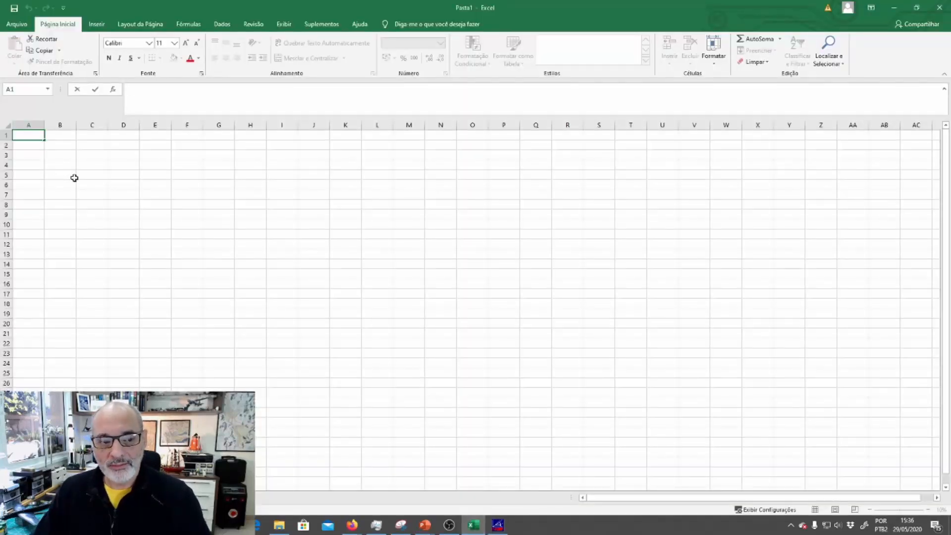
left_click(83, 154)
scroll(82, 154, "up", 5, "ctrl")
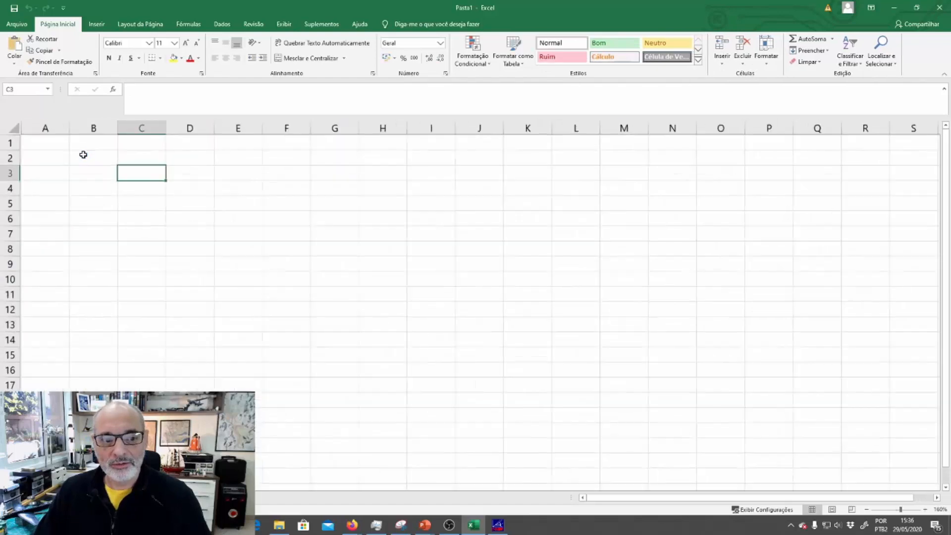
scroll(83, 155, "up", 6, "ctrl")
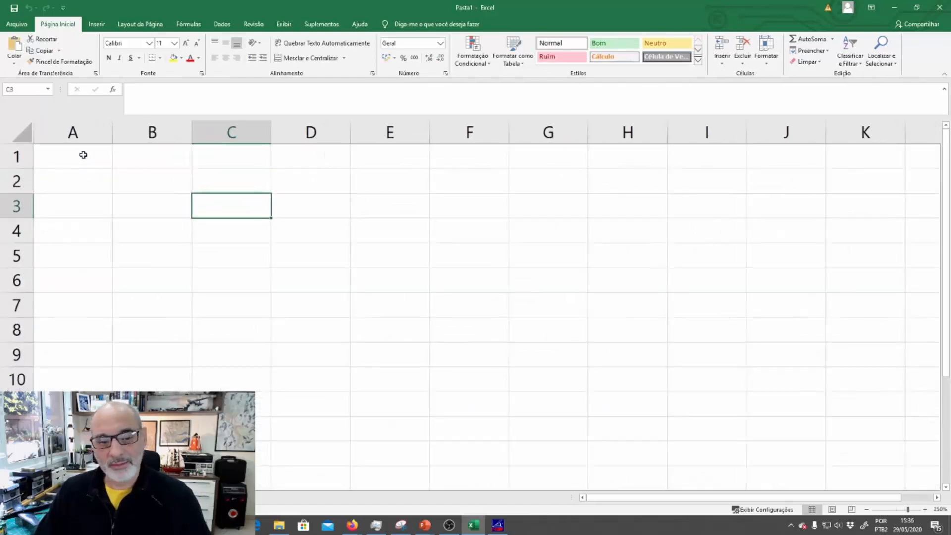
- Enter the formula =density("air";"PT";"C";1;100) in cell C3 and reselect the cell to review it
type("=")
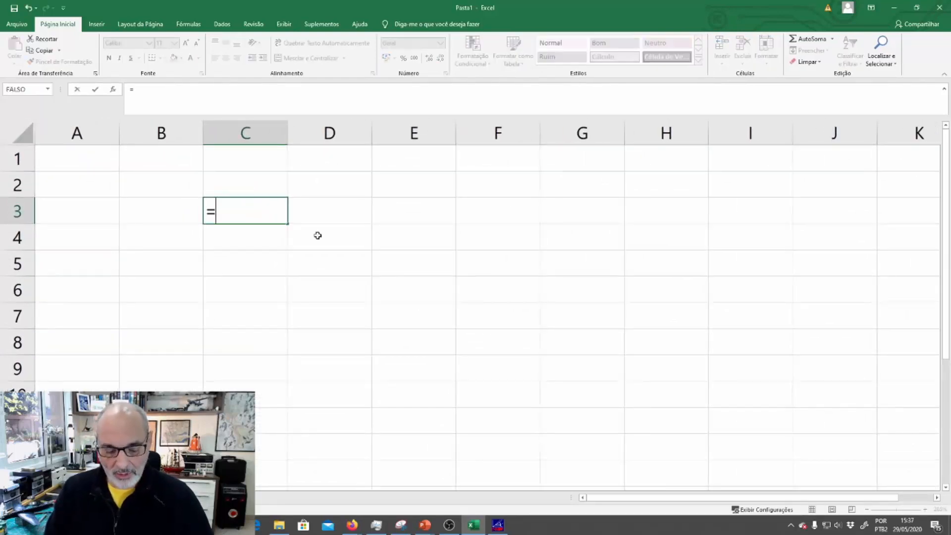
type("density")
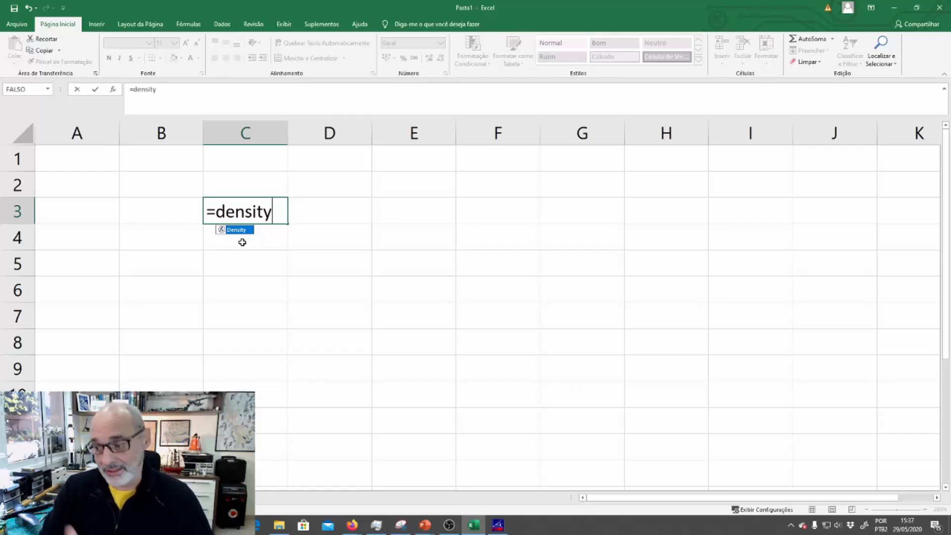
type("(\"")
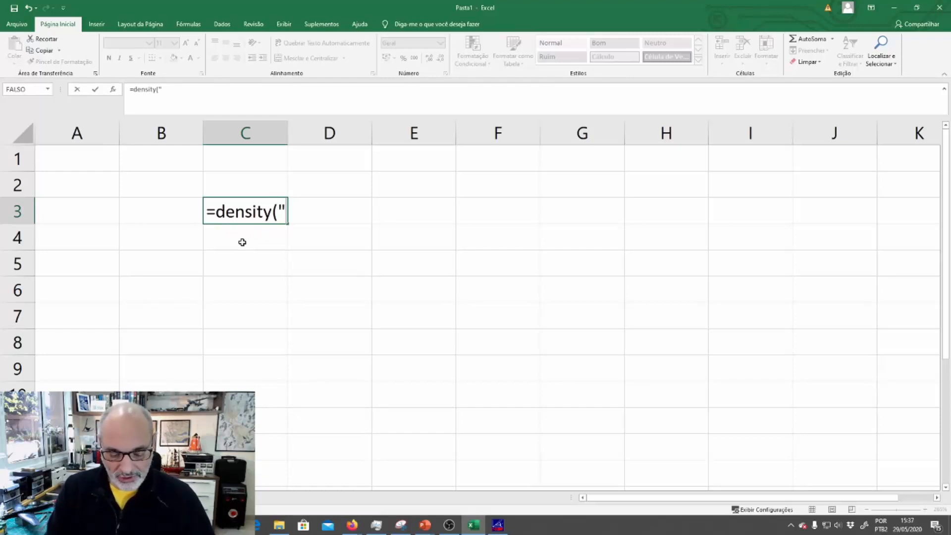
type("air\"")
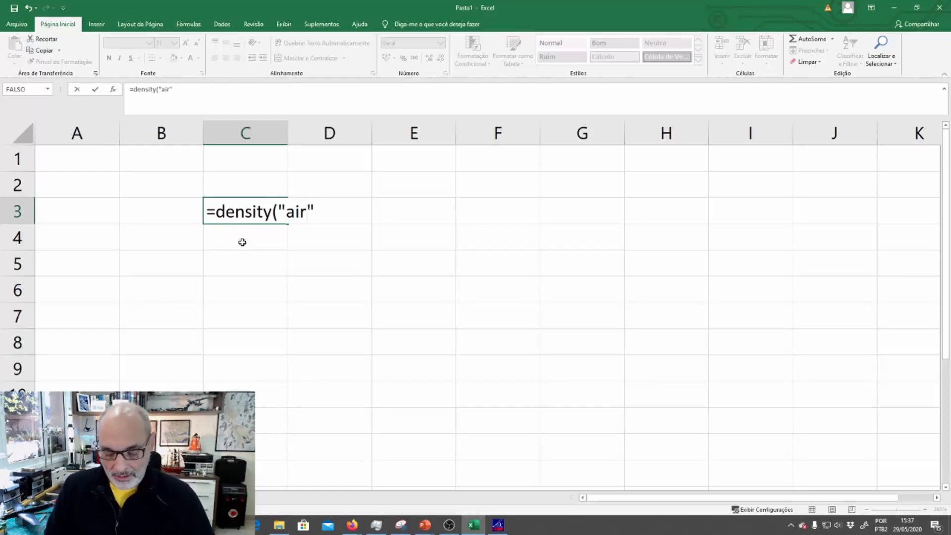
type(";\"")
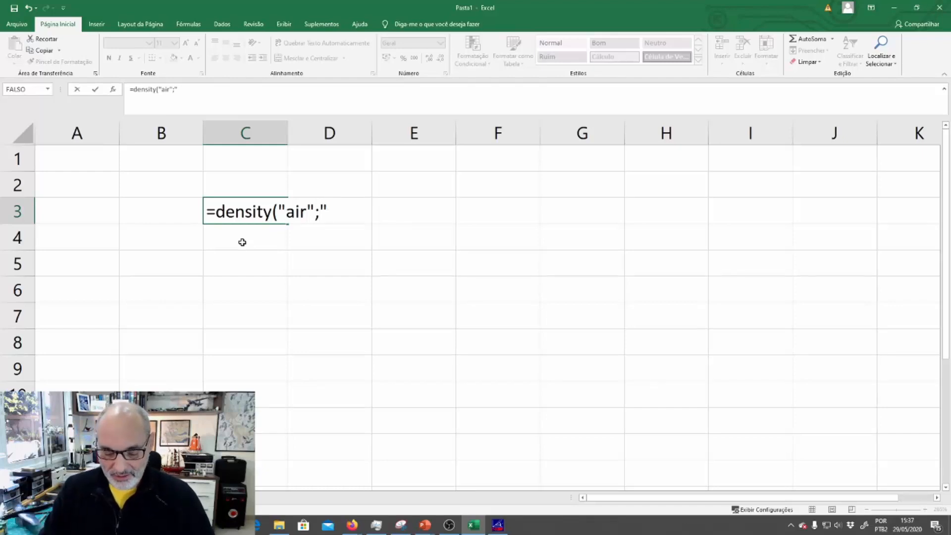
type("PT\"")
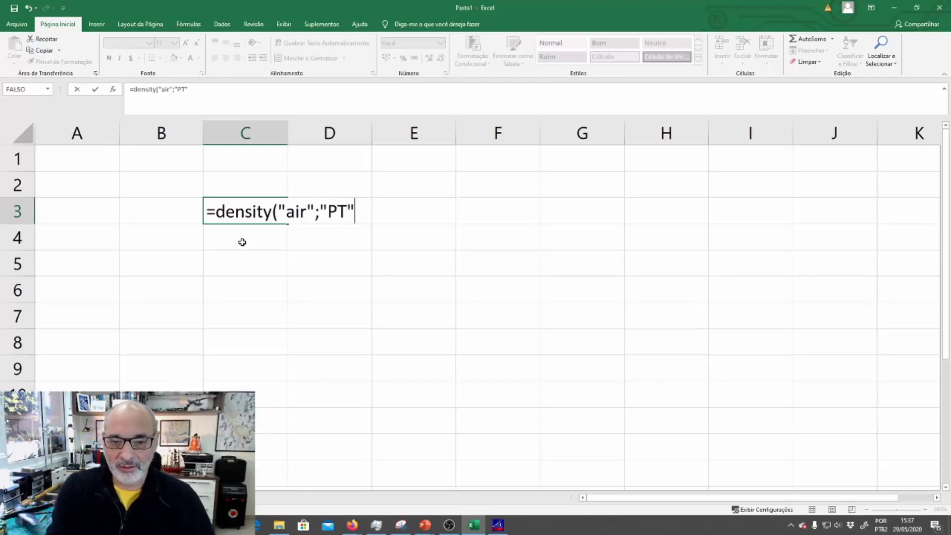
type(";\"")
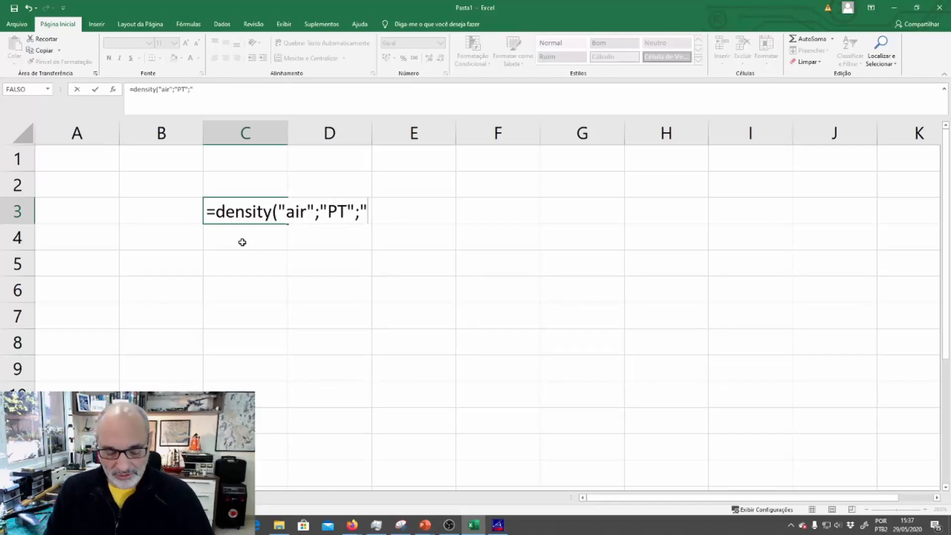
type("C\";")
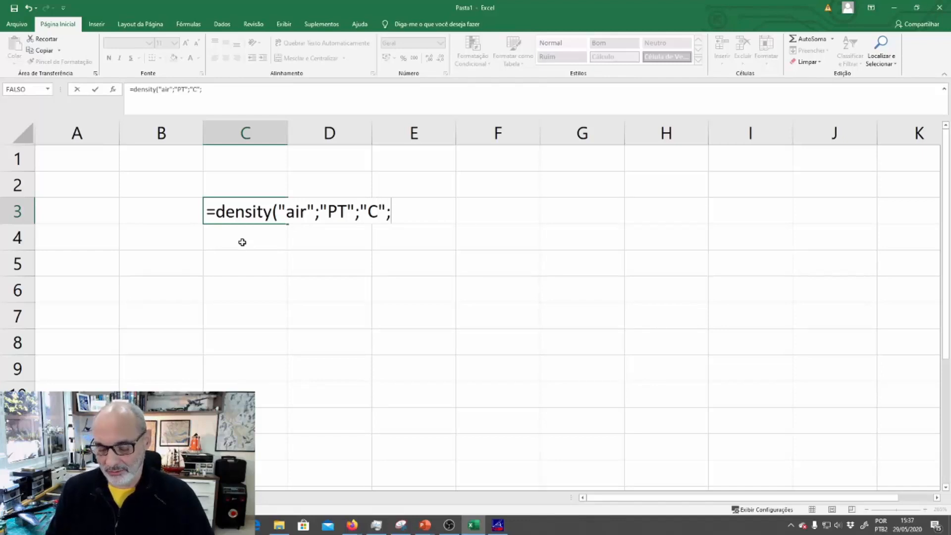
type("1;")
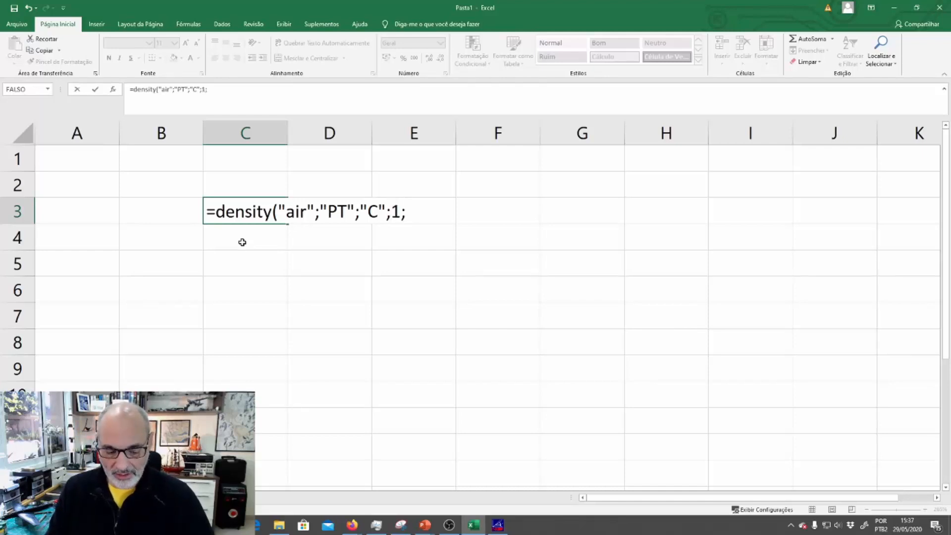
type("100)")
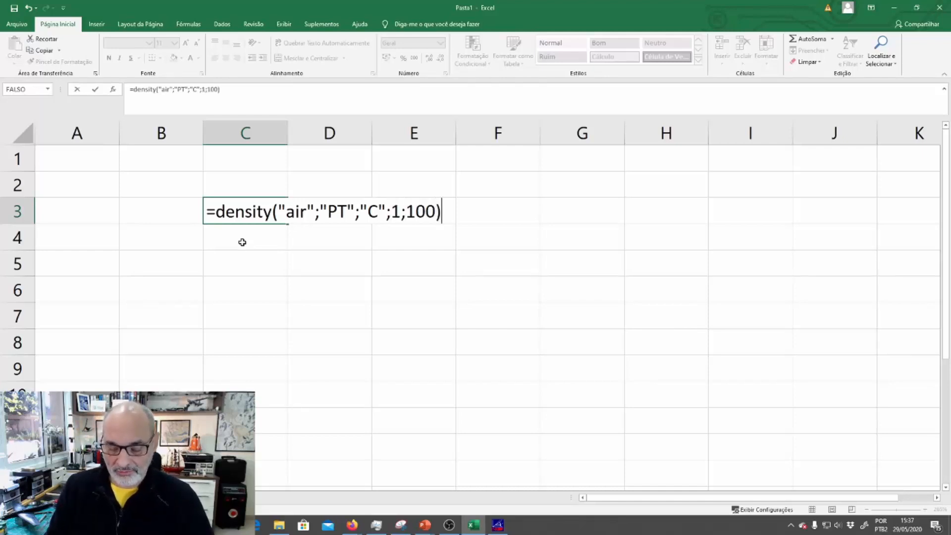
key("Return")
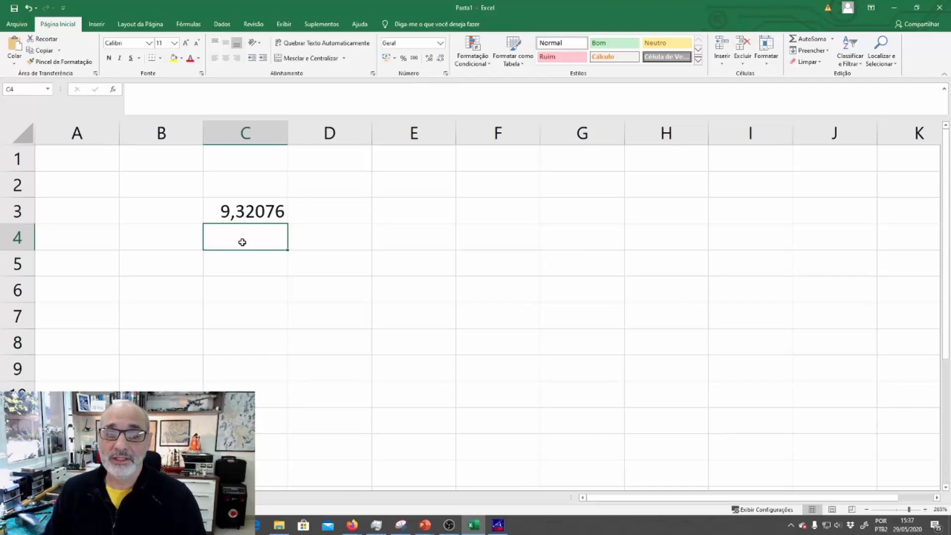
left_click(248, 212)
scroll(253, 213, "down", 1)
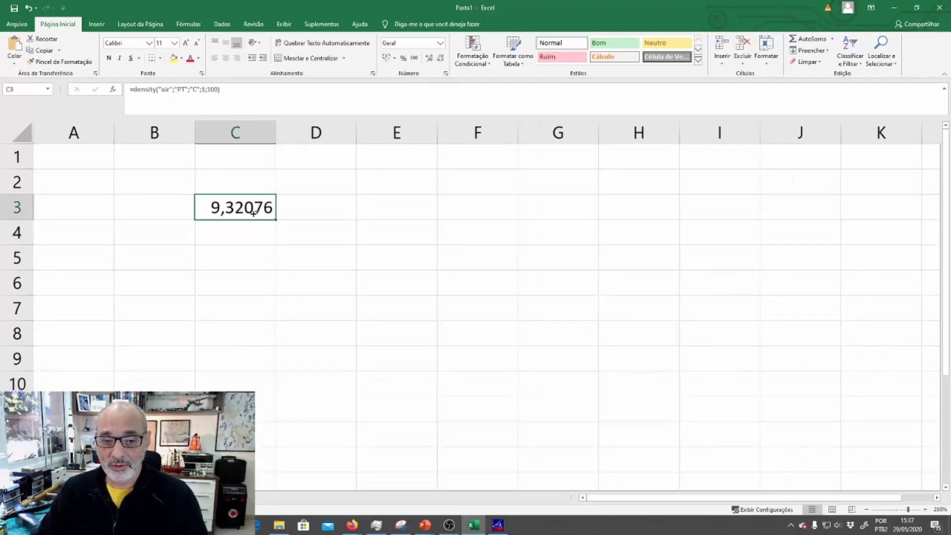
scroll(253, 213, "down", 4)
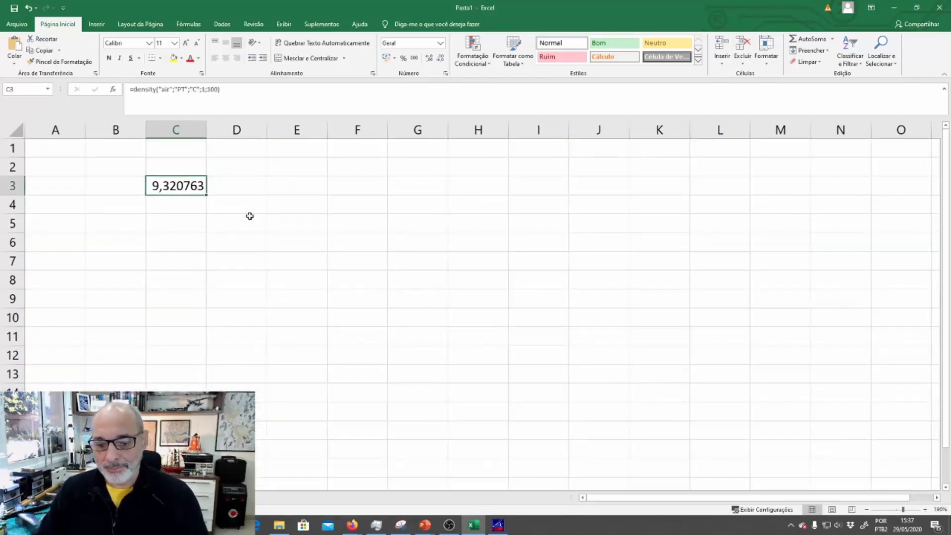
- Switch to Firefox, search Google for "mini refprop" and open the NIST TRC mini-REFPROP page
left_click(352, 525)
left_click(314, 487)
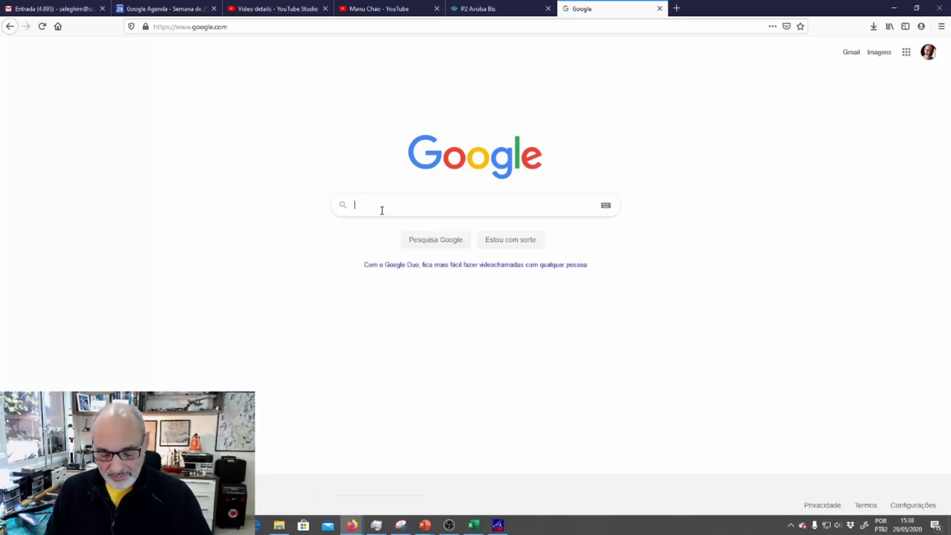
type("mini")
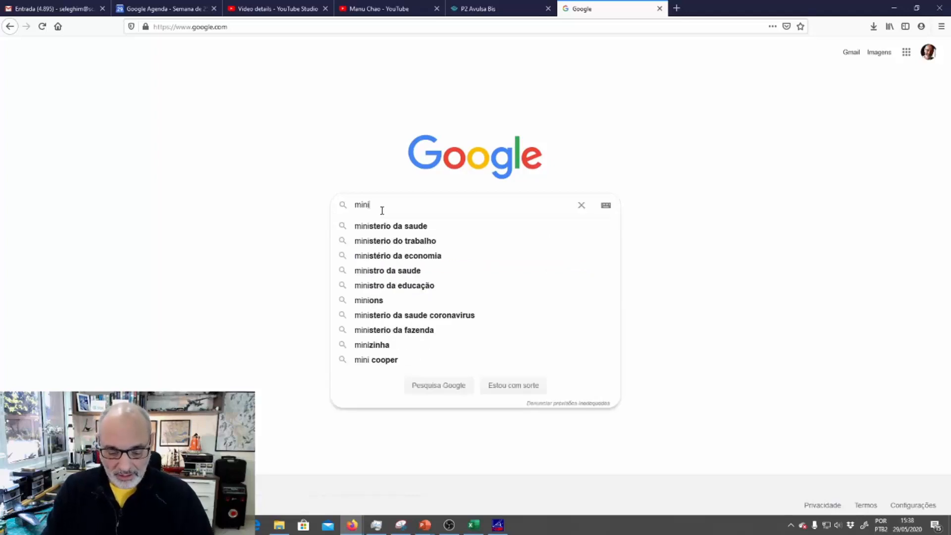
type(" refprop")
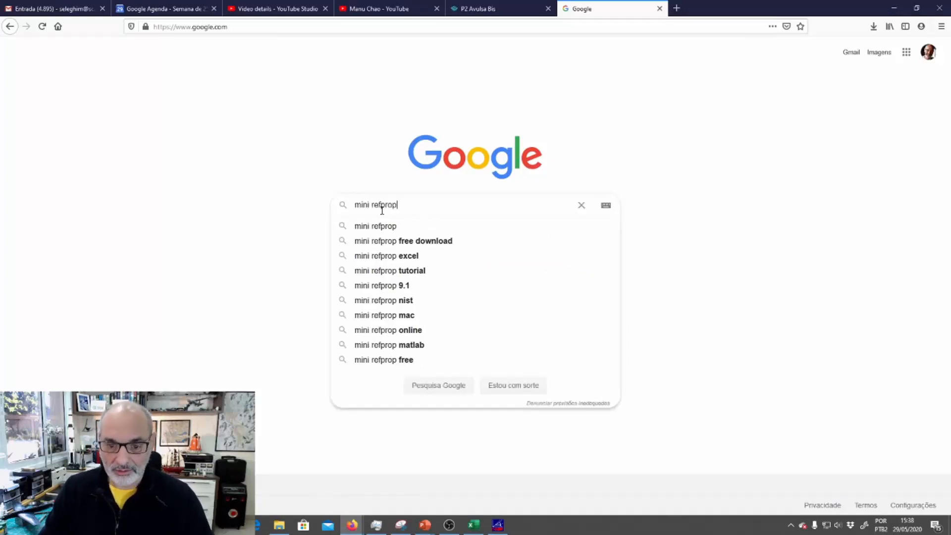
key("Return")
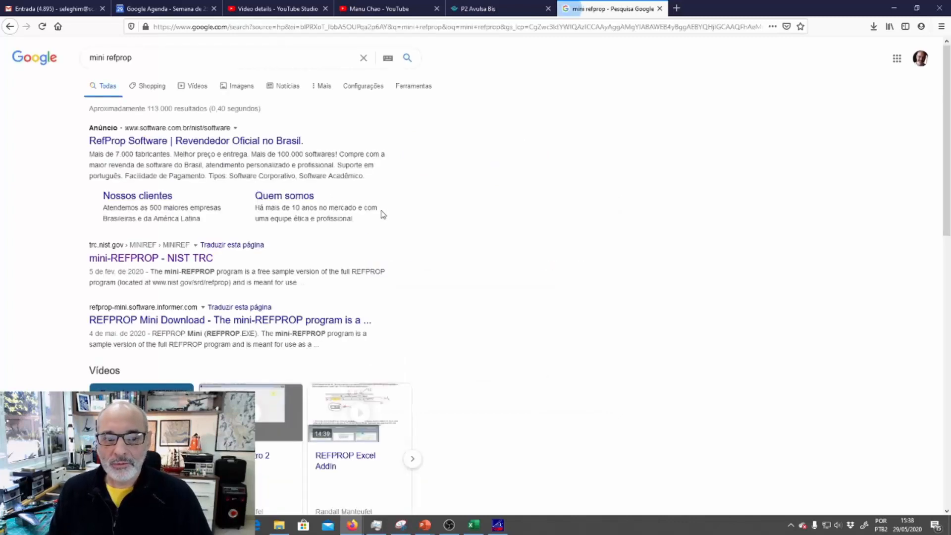
left_click(143, 263)
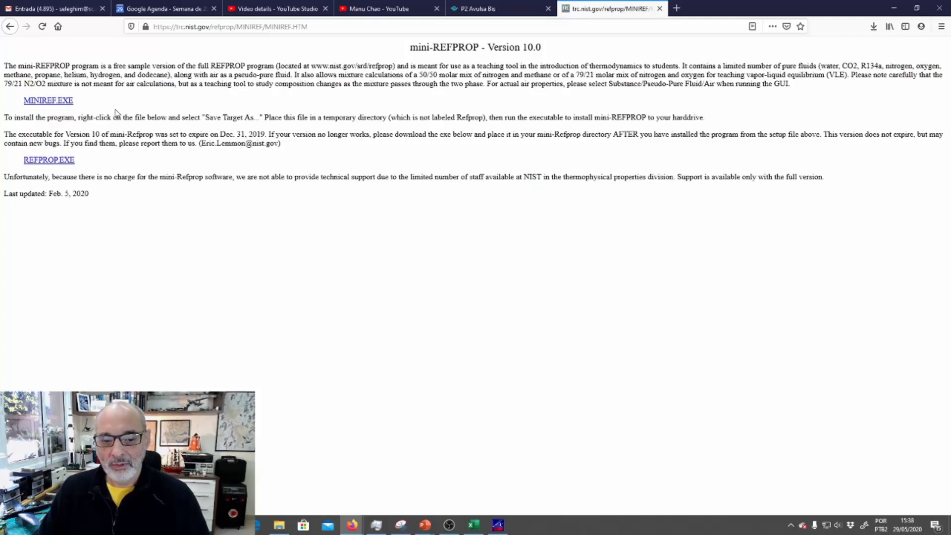
- Switch to File Explorer and open the REFPROP folder inside Arquivos de Programas (x86) on drive C
left_click(279, 526)
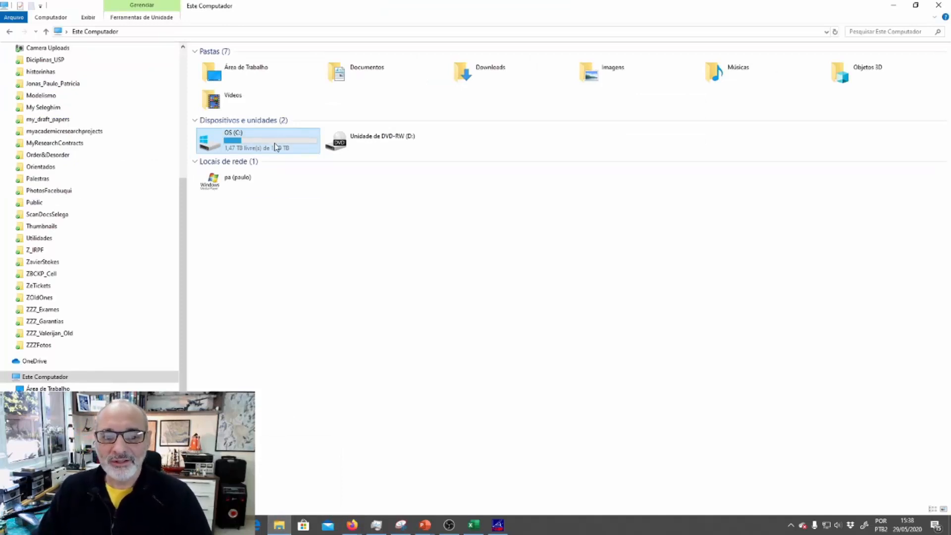
mouse_move(274, 146)
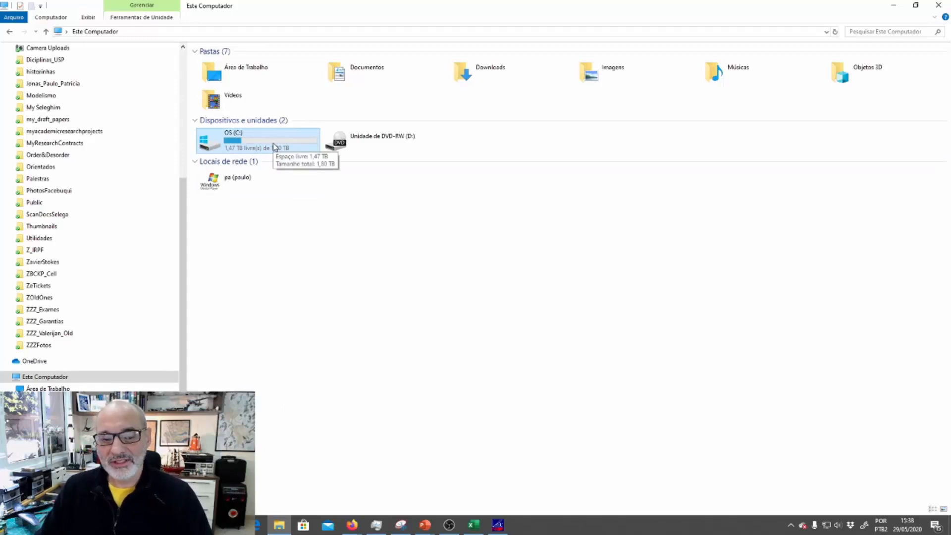
double_click(274, 147)
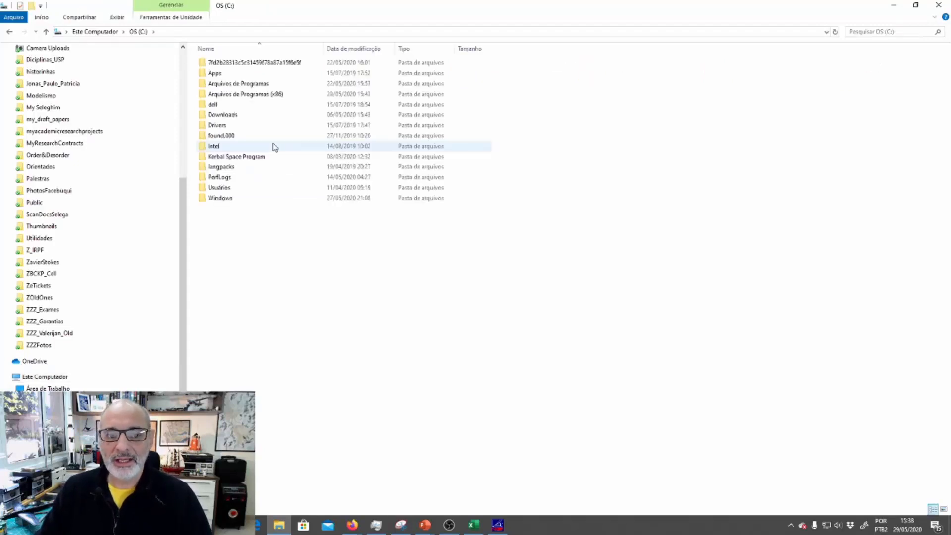
double_click(276, 95)
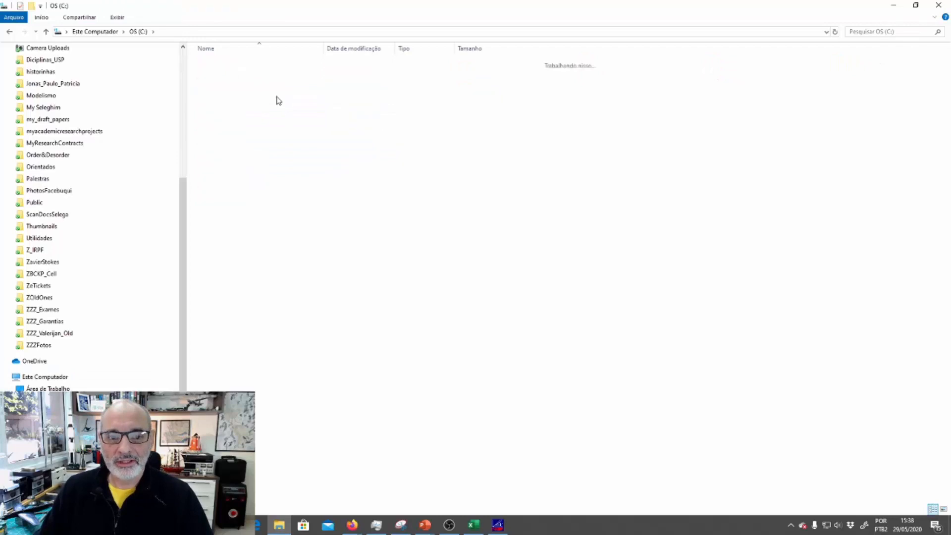
double_click(236, 303)
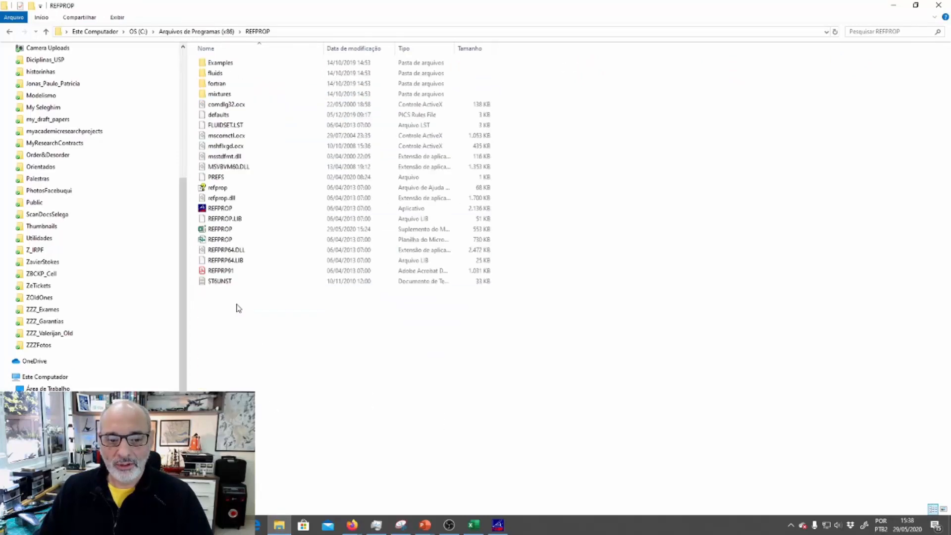
- Sort the REFPROP folder by file type and single out the REFPROP Excel workbook and the REFPROP Excel add-in
left_click(429, 49)
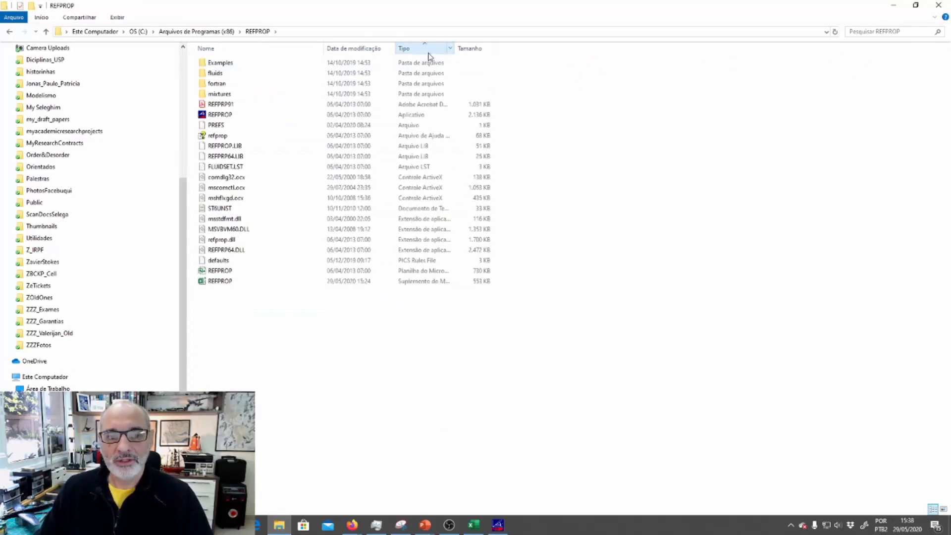
left_click(230, 271)
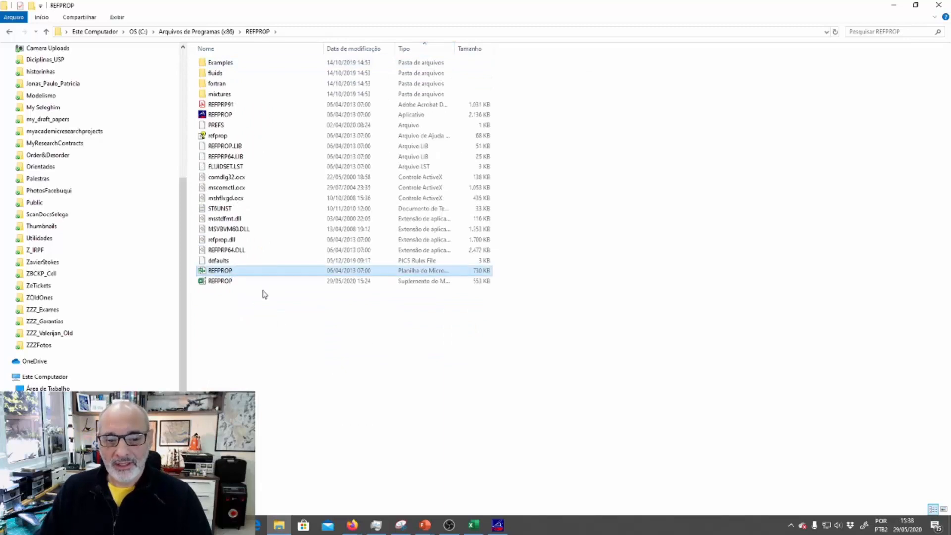
left_click(349, 282, "ctrl")
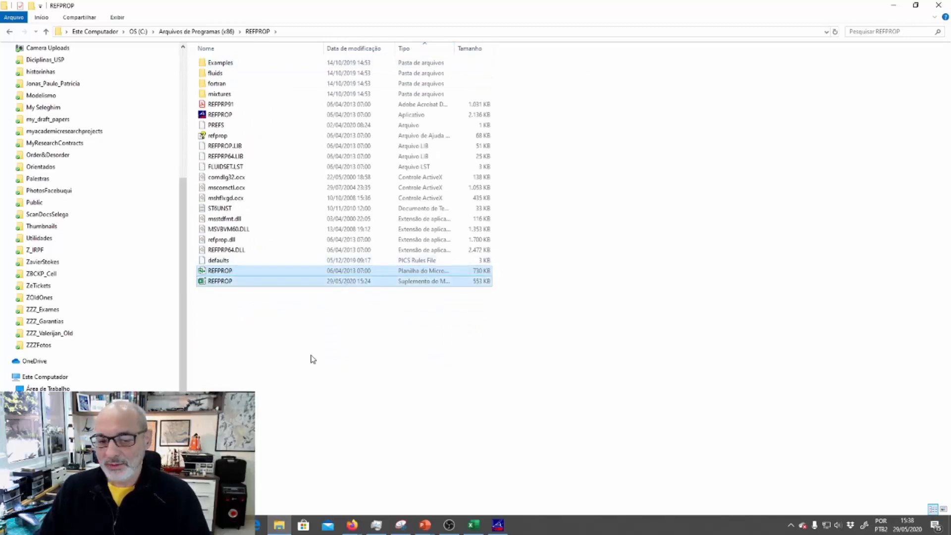
left_click(313, 359)
left_click(240, 272)
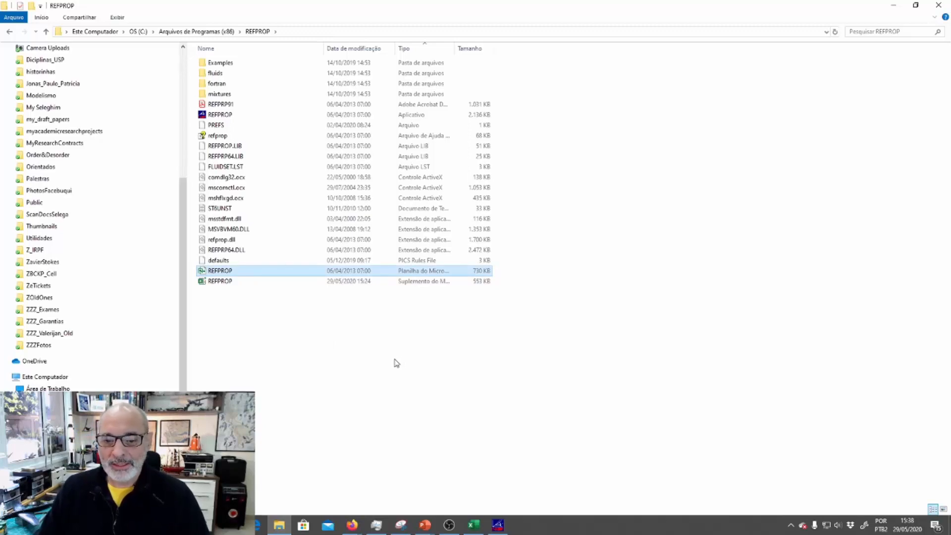
left_click(231, 282)
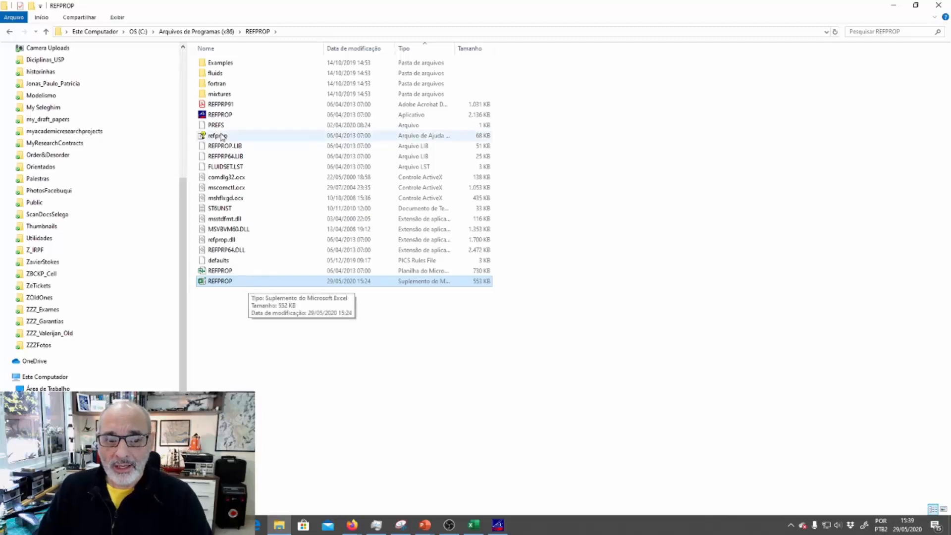
- Select the REFPROP application file, then bring up the running REFPROP window and minimize it
left_click(220, 114)
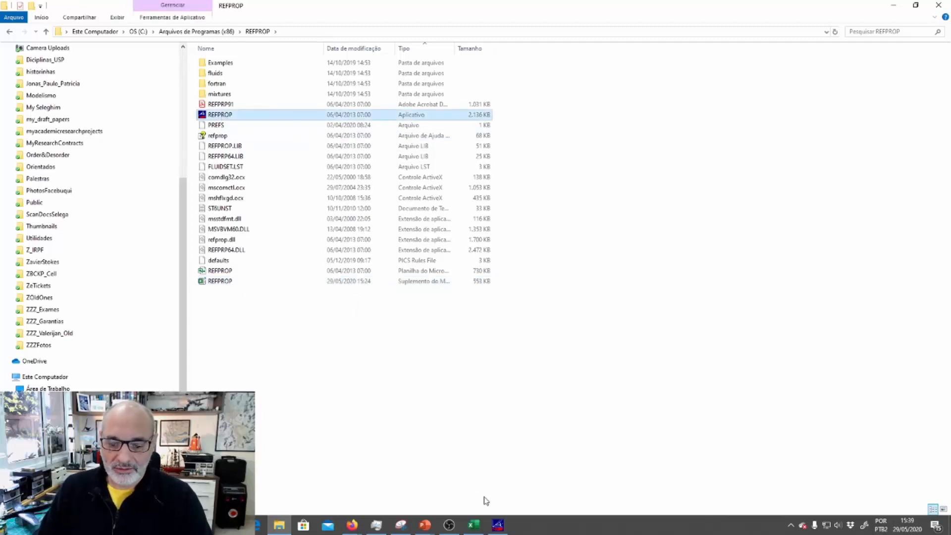
left_click(499, 528)
left_click(893, 5)
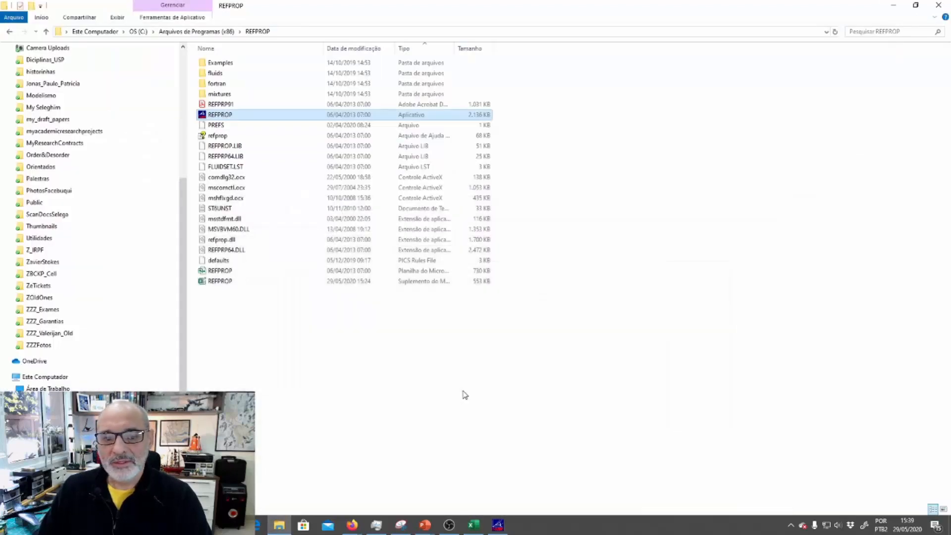
- Select the fortran folder, then switch to Excel and view the REFPROP AddIns entry in the add-in options
left_click(230, 85)
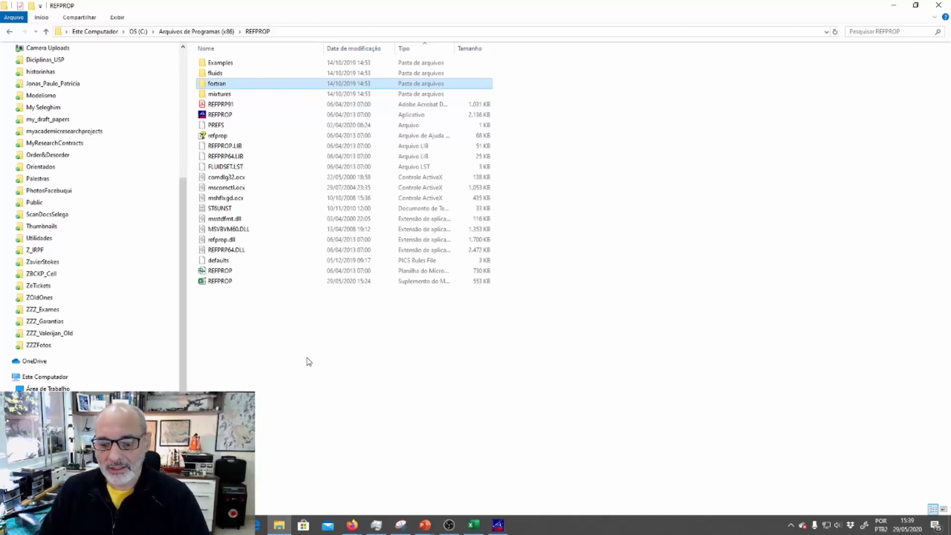
left_click(474, 526)
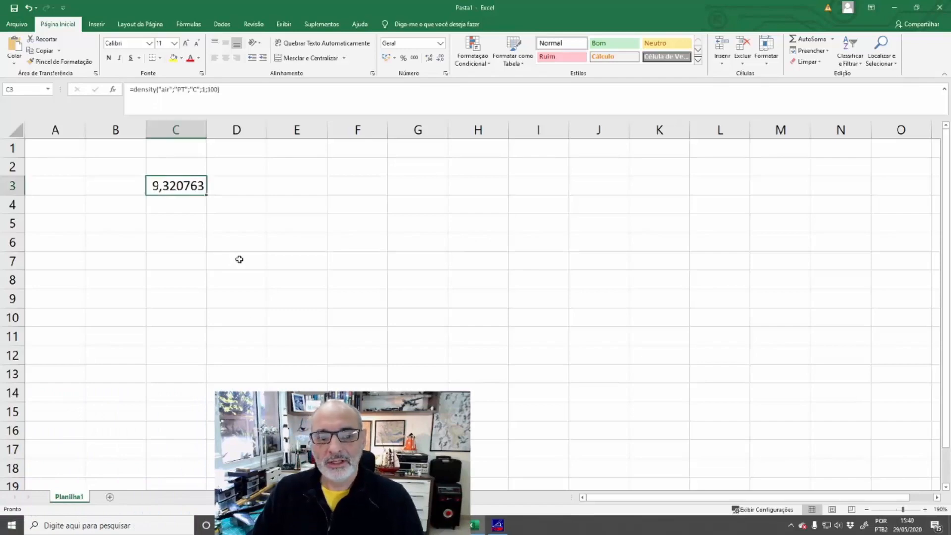
left_click(16, 24)
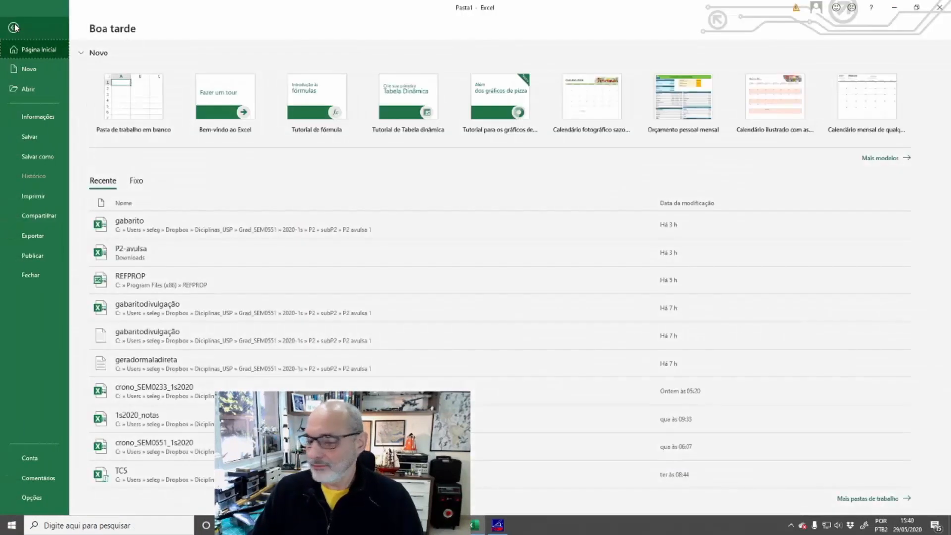
left_click(37, 500)
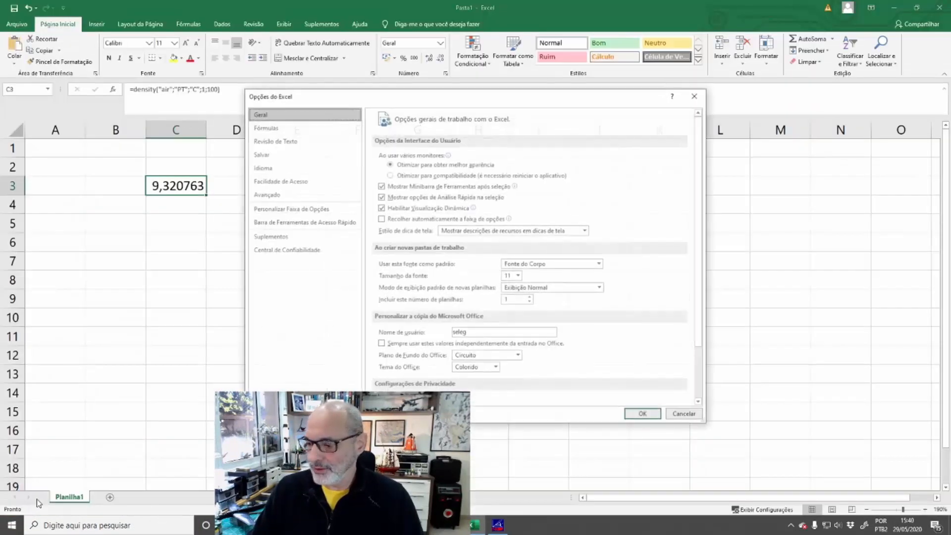
left_click(279, 241)
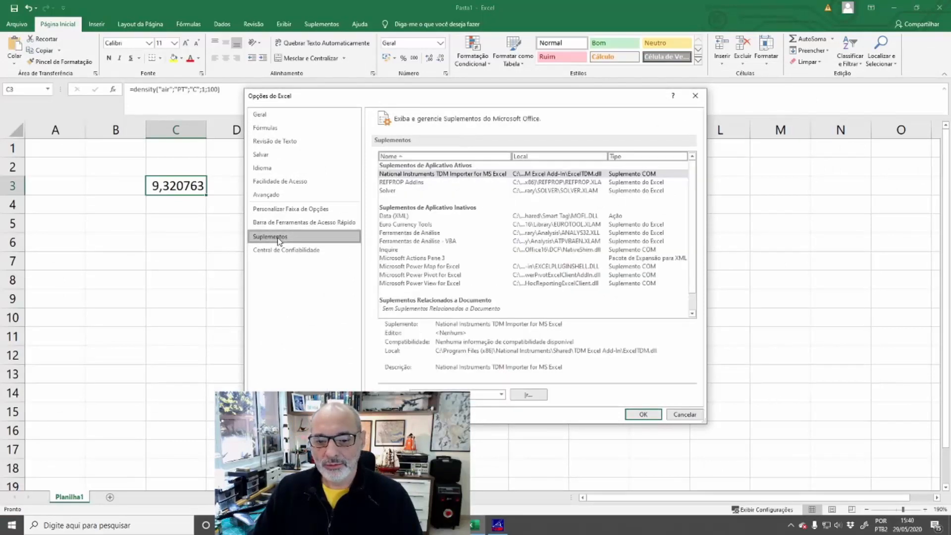
left_click(409, 183)
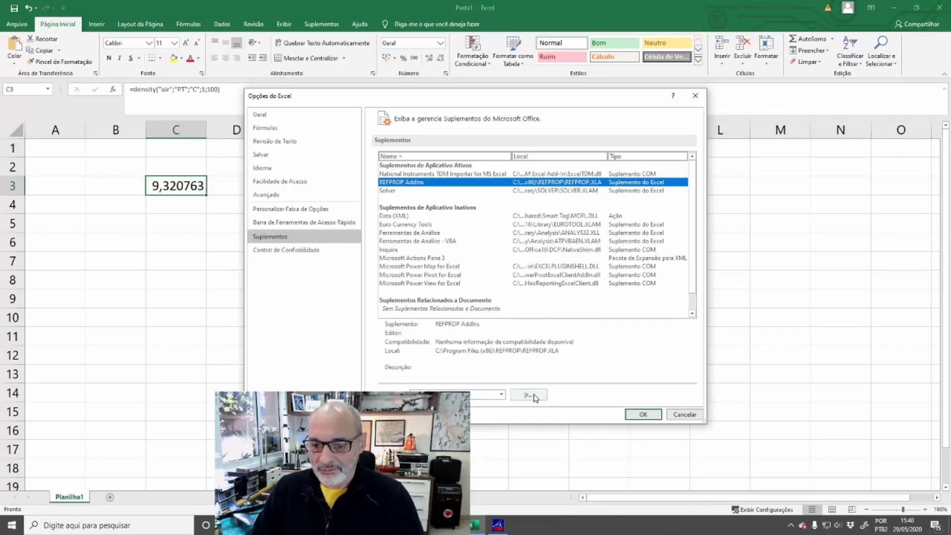
- Open the list of available Excel add-ins for managing which ones are loaded
left_click(499, 395)
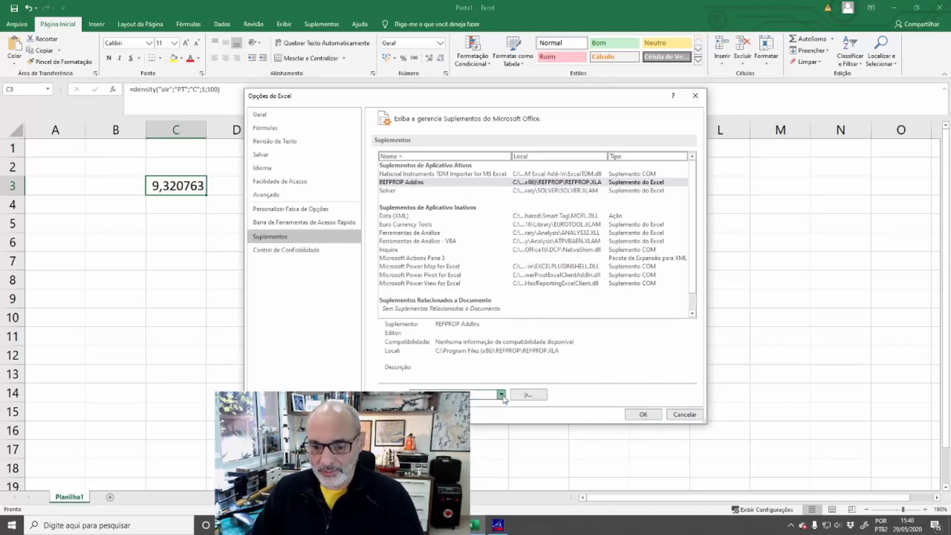
left_click(499, 395)
left_click(534, 396)
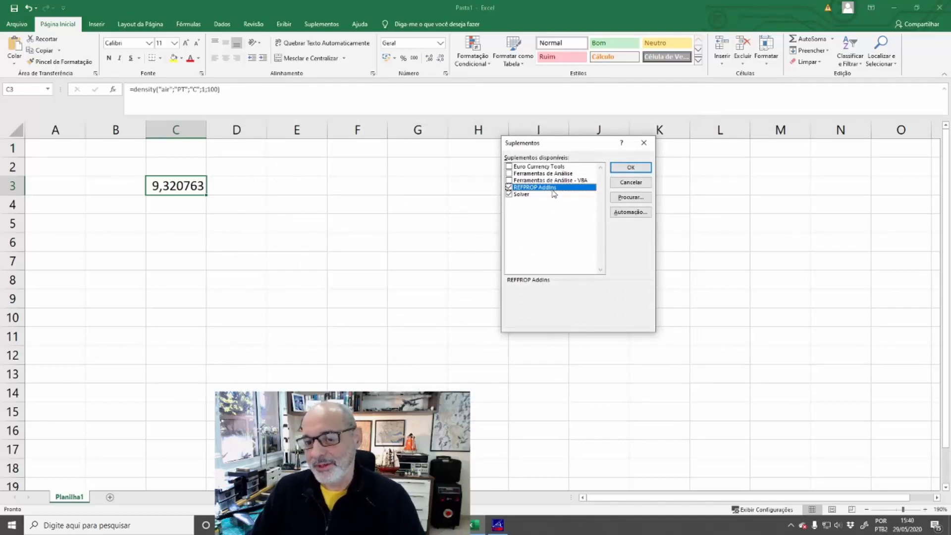
- Browse to the REFPROP add-in file in Arquivos de Programas (x86)\REFPROP on drive C, then cancel adding it
left_click(628, 198)
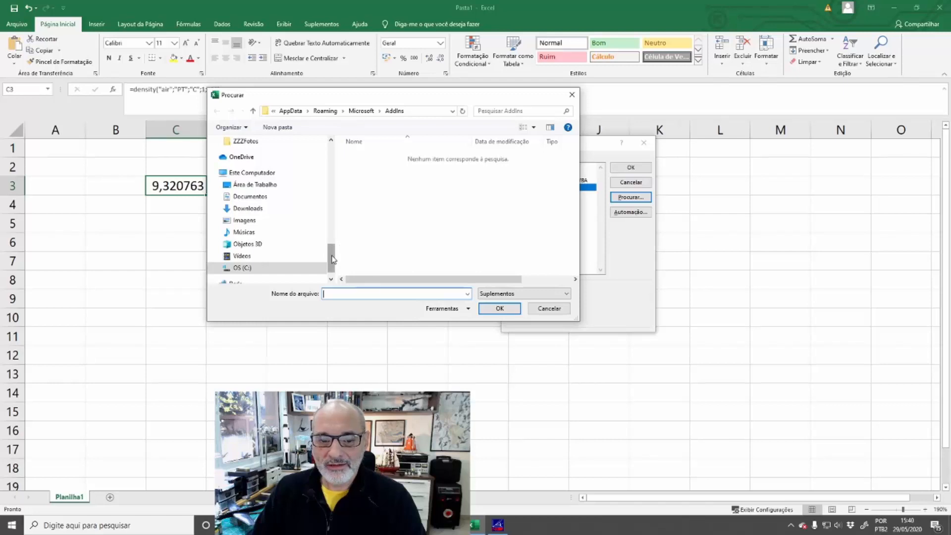
left_click_drag(331, 258, 330, 154)
scroll(268, 261, "down", 10)
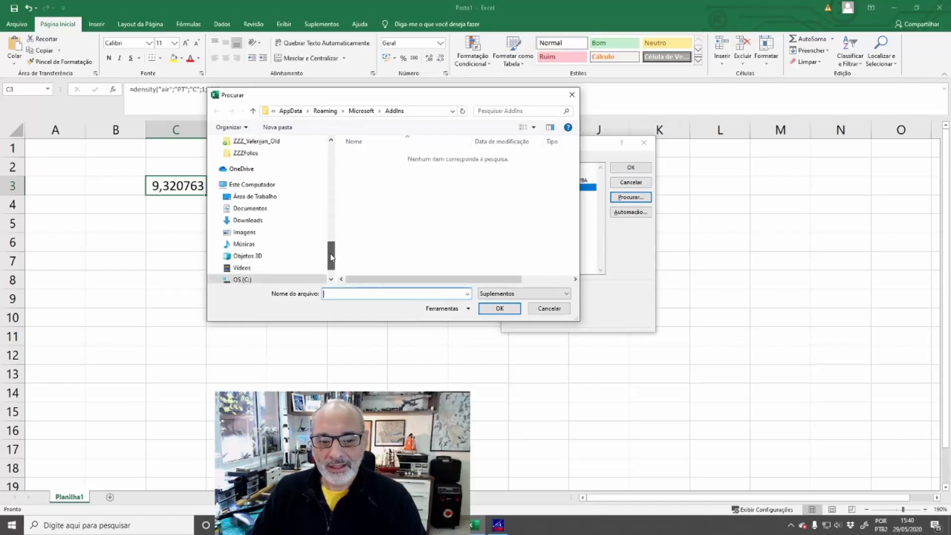
left_click(242, 256)
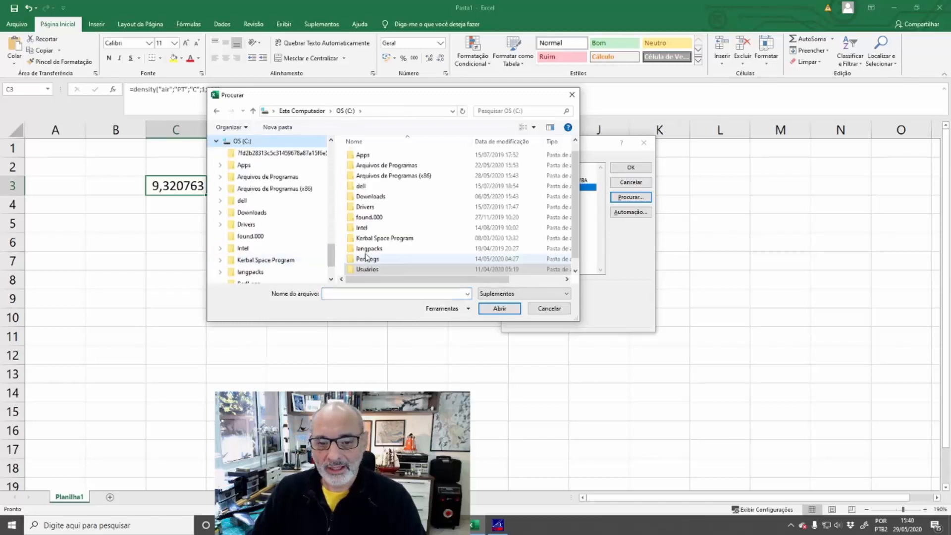
double_click(395, 179)
scroll(399, 193, "down", 8)
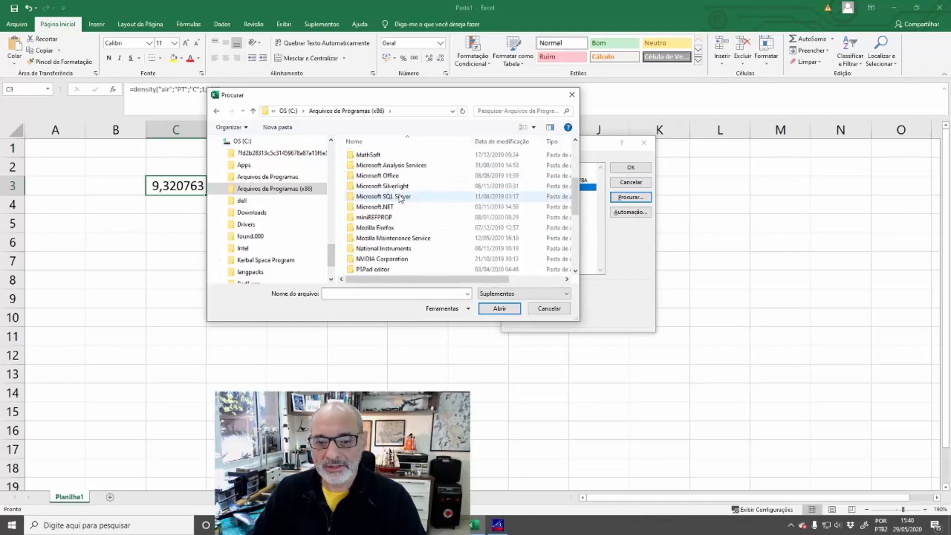
double_click(380, 186)
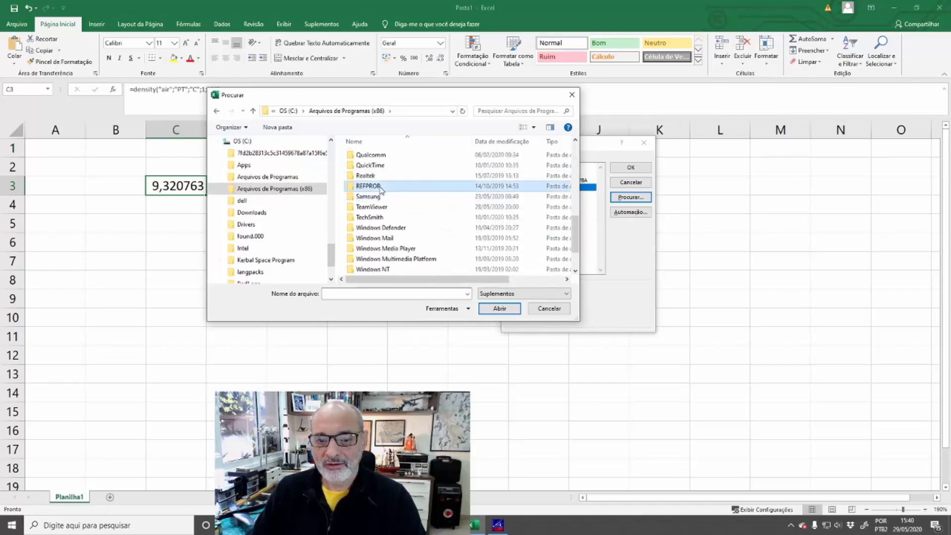
left_click(375, 198)
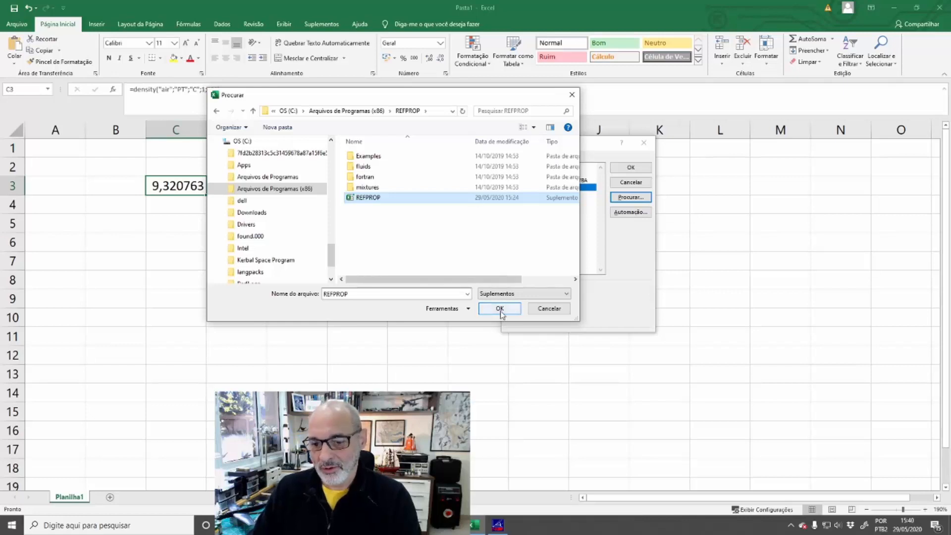
left_click(548, 309)
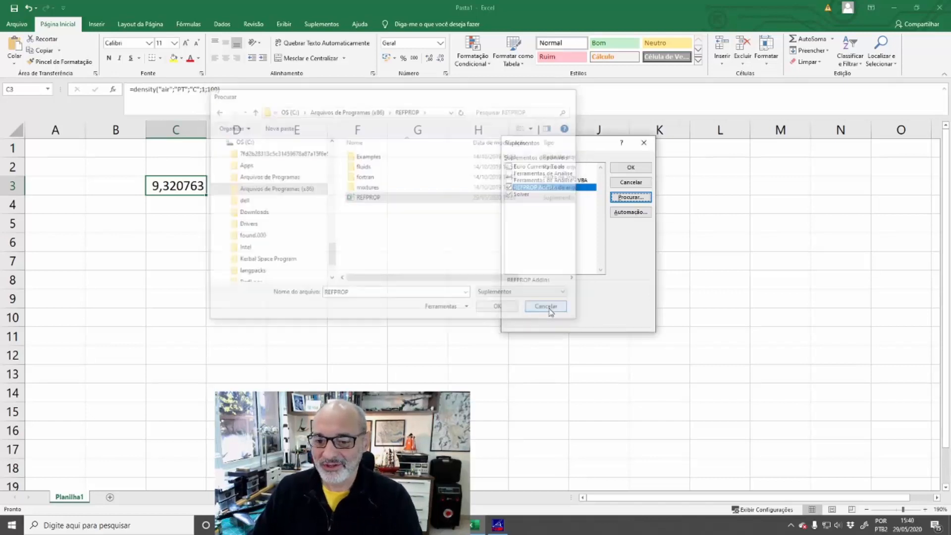
left_click(636, 184)
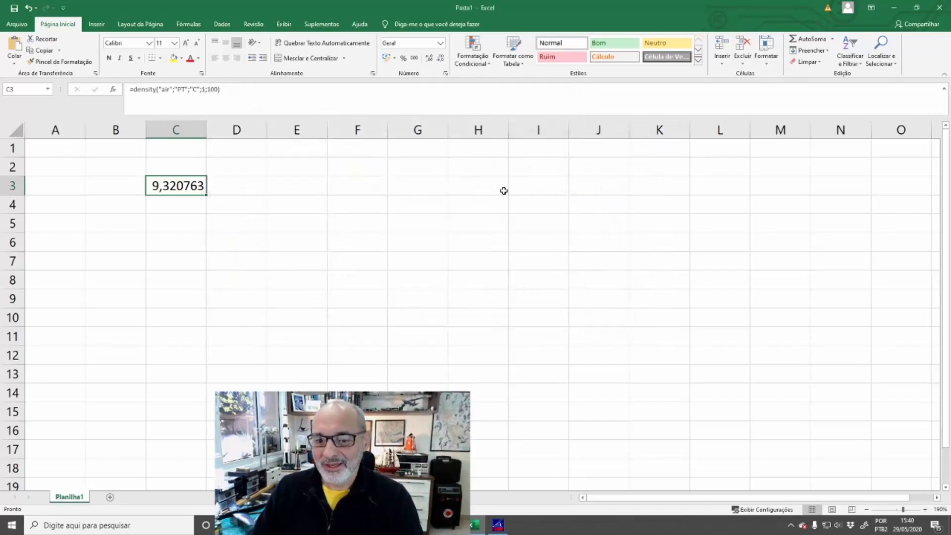
- Switch to File Explorer and open the REFPROP Excel workbook from the REFPROP folder
left_click(350, 228)
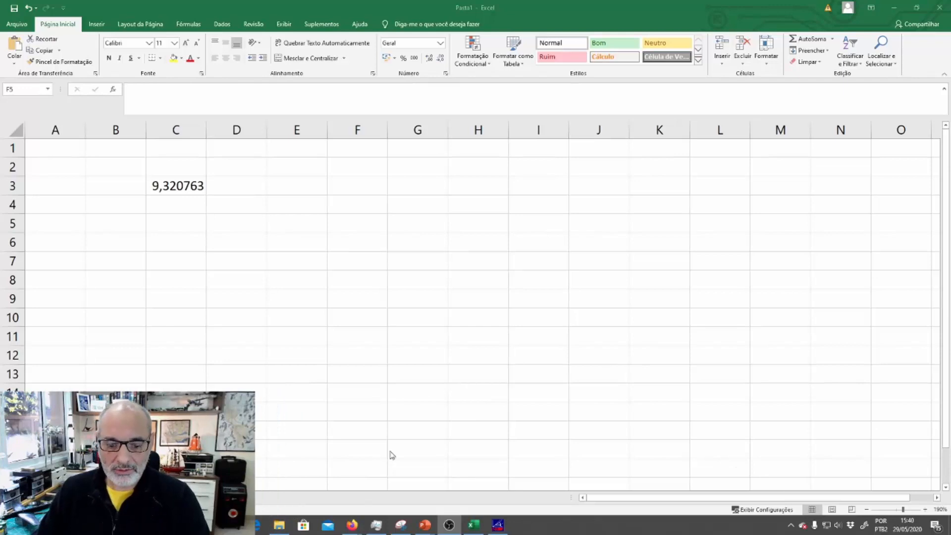
left_click(279, 526)
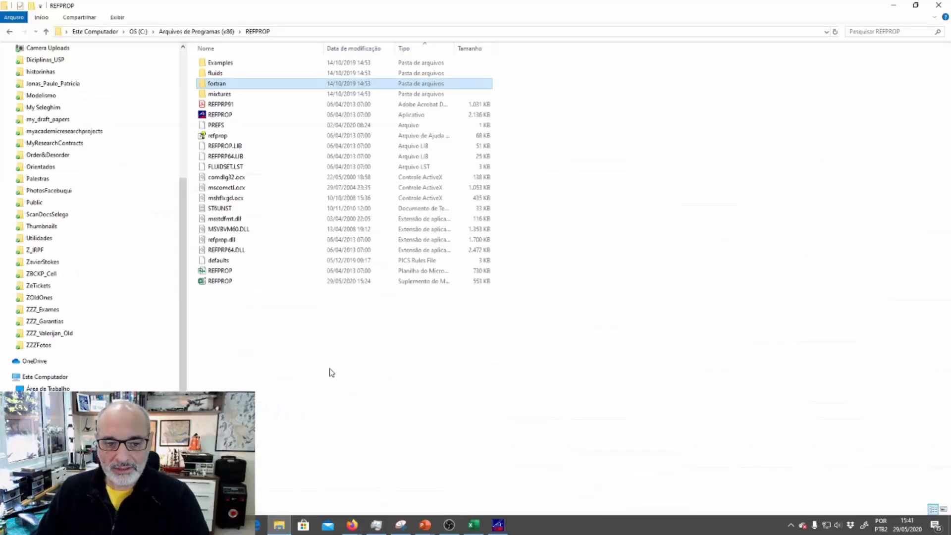
left_click(227, 273)
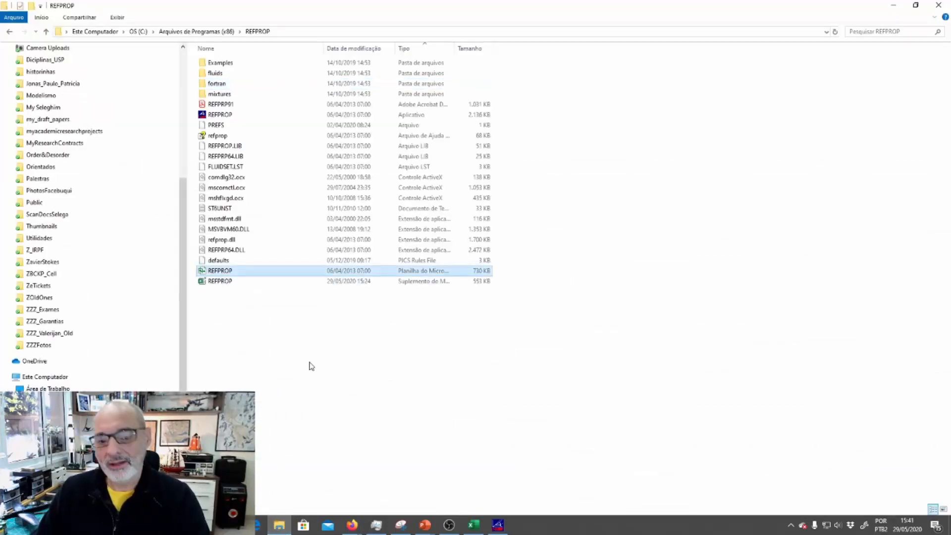
double_click(246, 271)
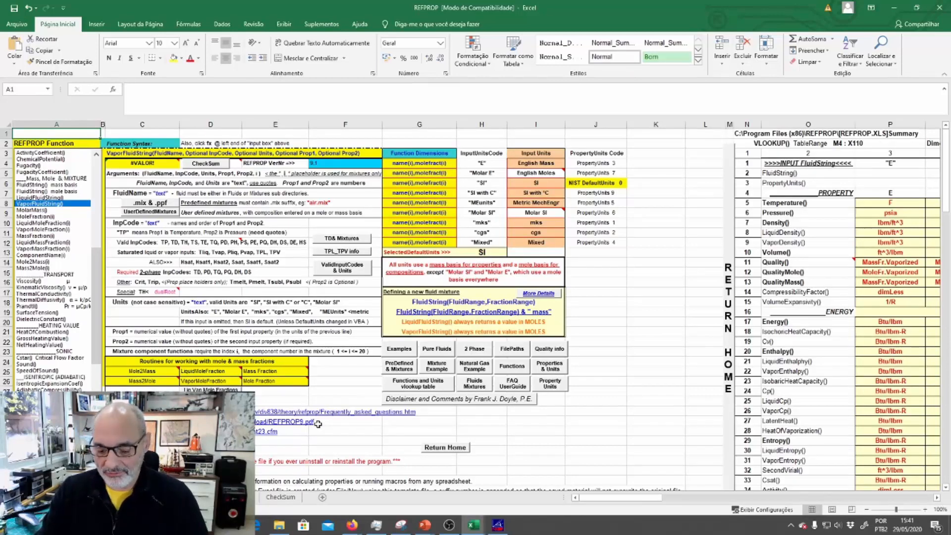
- Examine the REFPROP function list in the Module1 code in the Visual Basic editor, then close the editor
key("alt+F11")
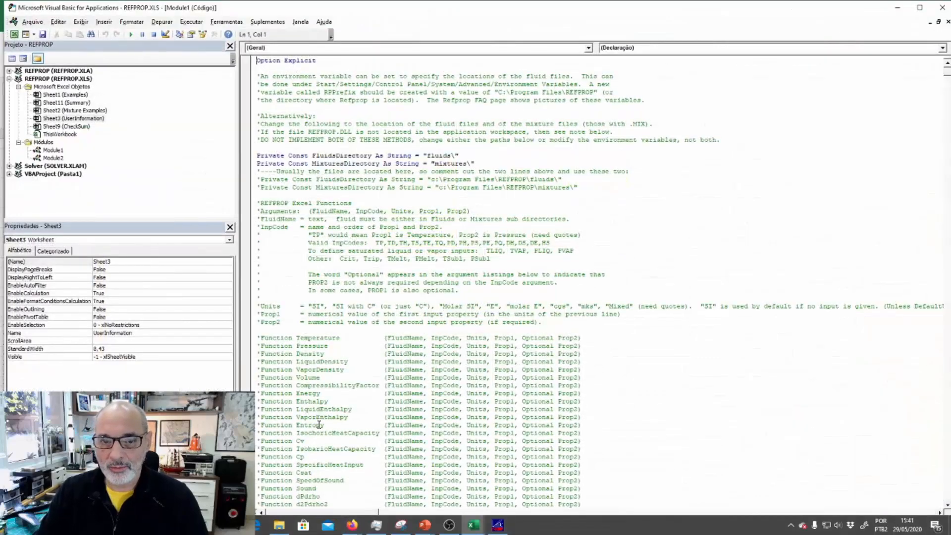
scroll(428, 498, "down", 10)
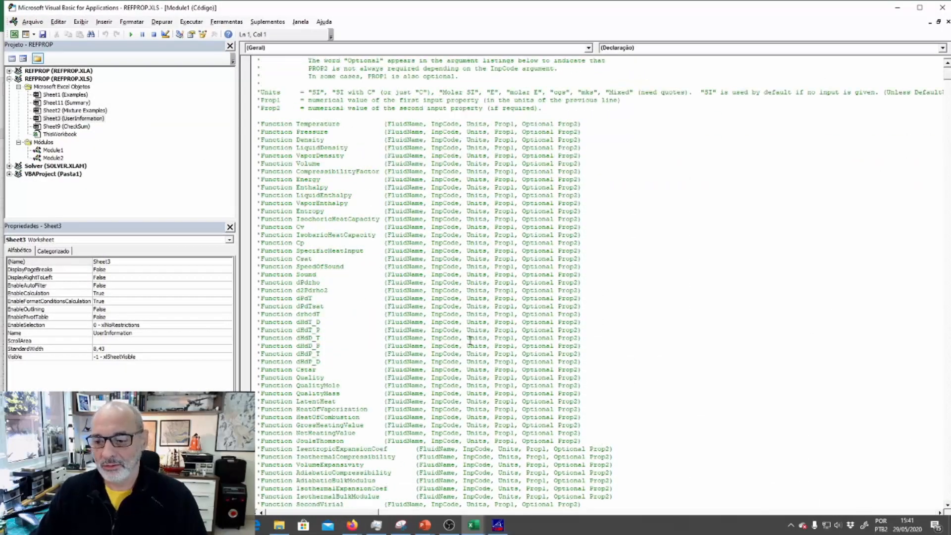
left_click(942, 7)
- Return to the Pasta1 workbook and review the air density formula in cell C3
left_click(665, 202)
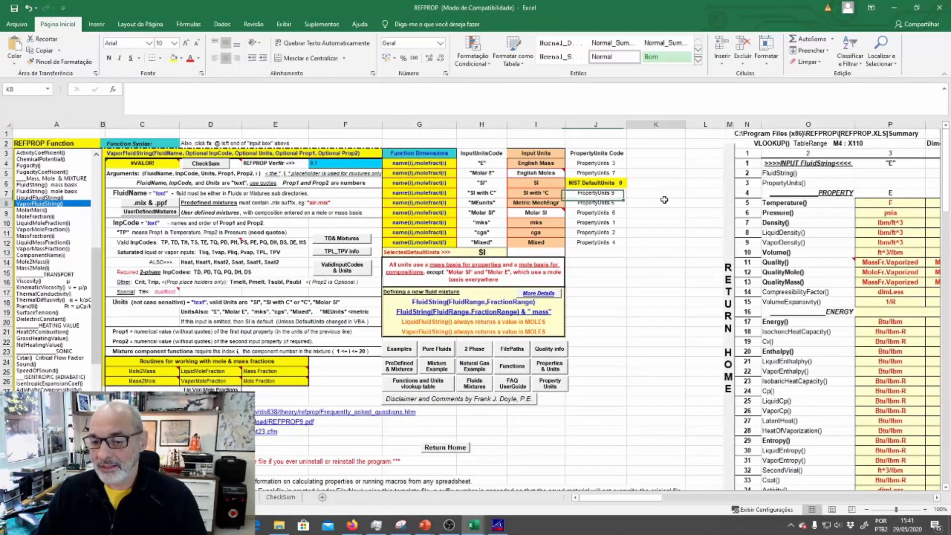
mouse_move(472, 526)
left_click(421, 475)
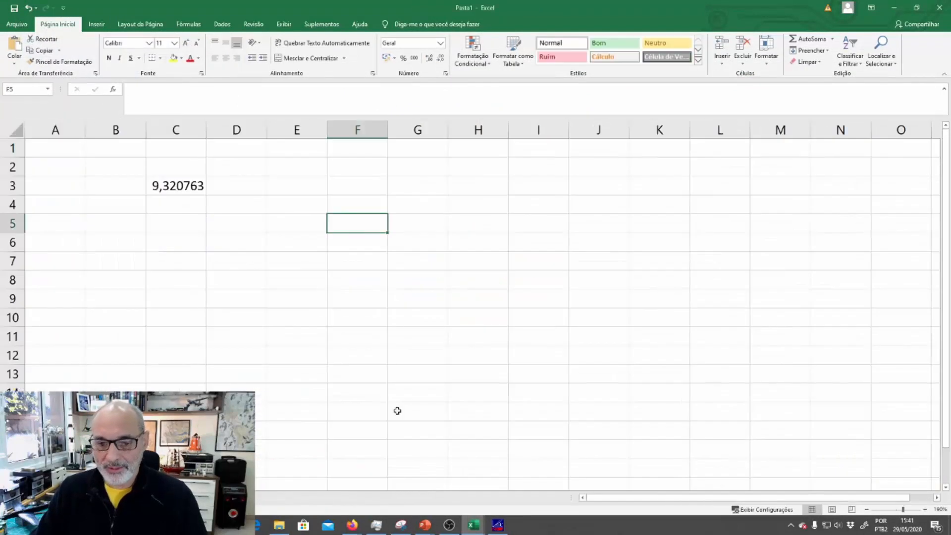
left_click(168, 185)
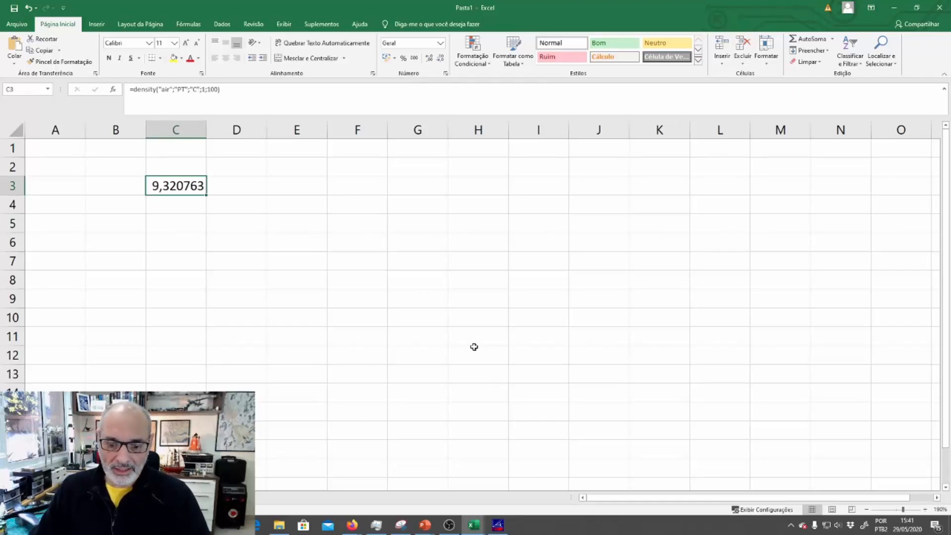
left_click(474, 346)
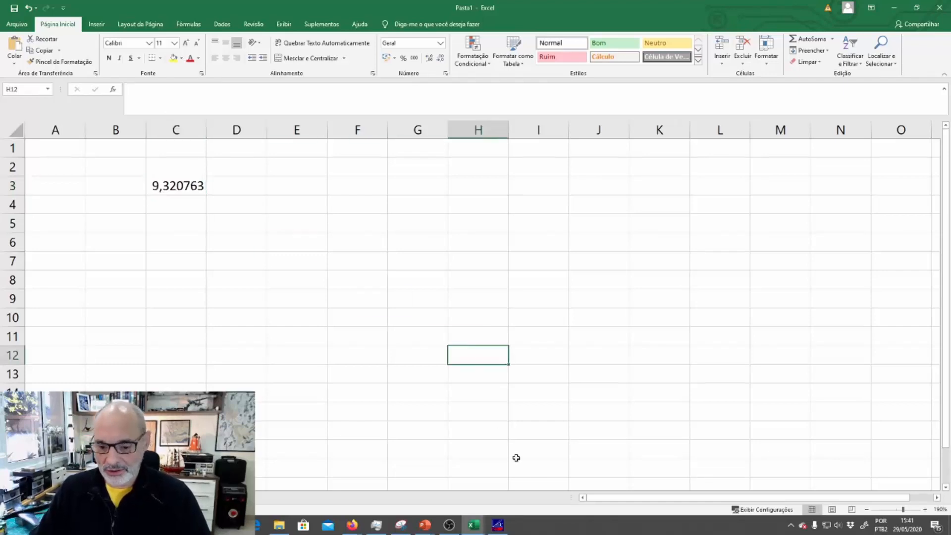
- Switch to the PowerPoint slide show to view the pocket lighter exercise, then switch to the REFPROP window
mouse_move(425, 525)
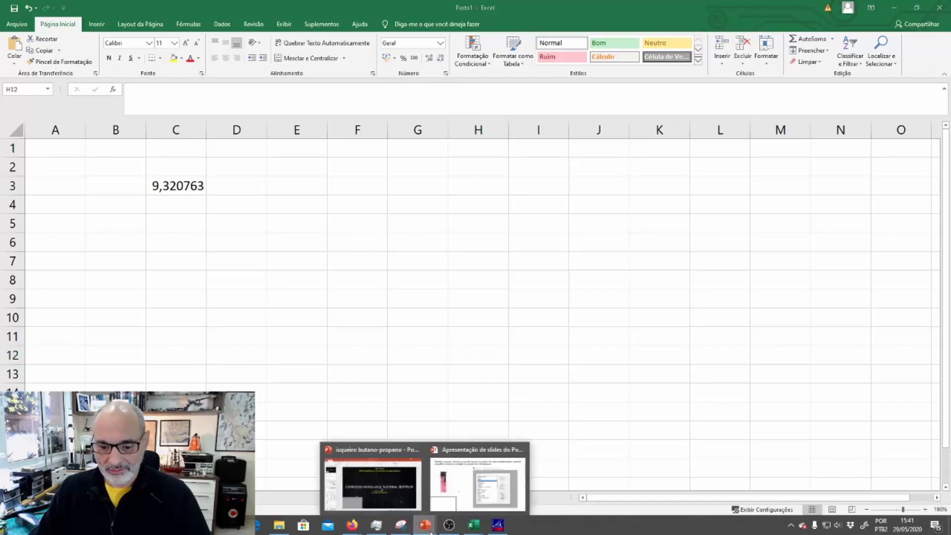
left_click(463, 480)
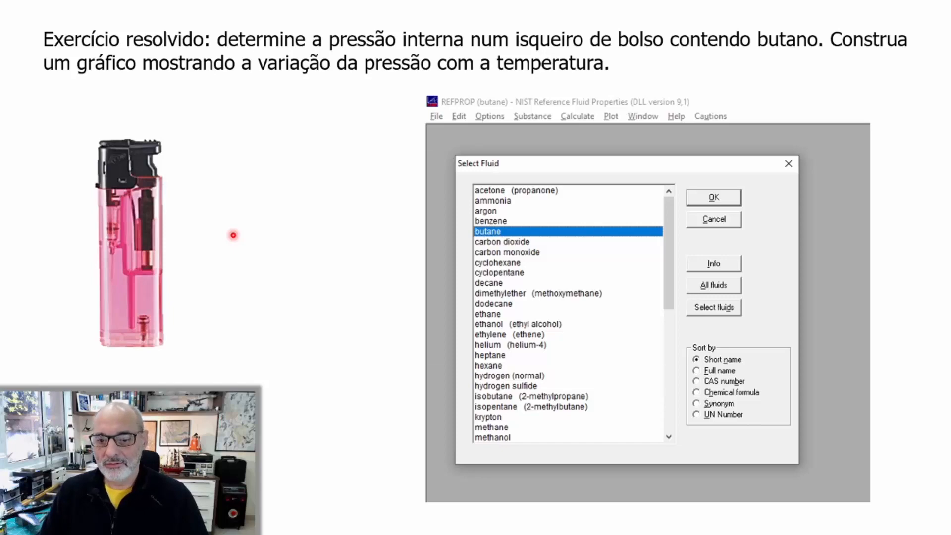
key("alt+Tab")
key("Tab")
key("Tab")
key("Tab")
key("Tab")
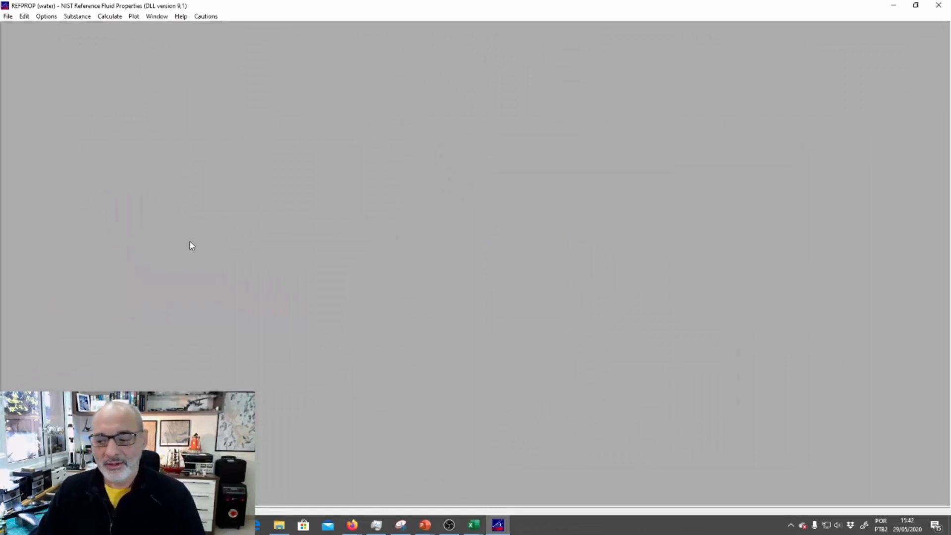
- Choose butane as the pure fluid, with the fluid list sorted by short name
left_click(78, 18)
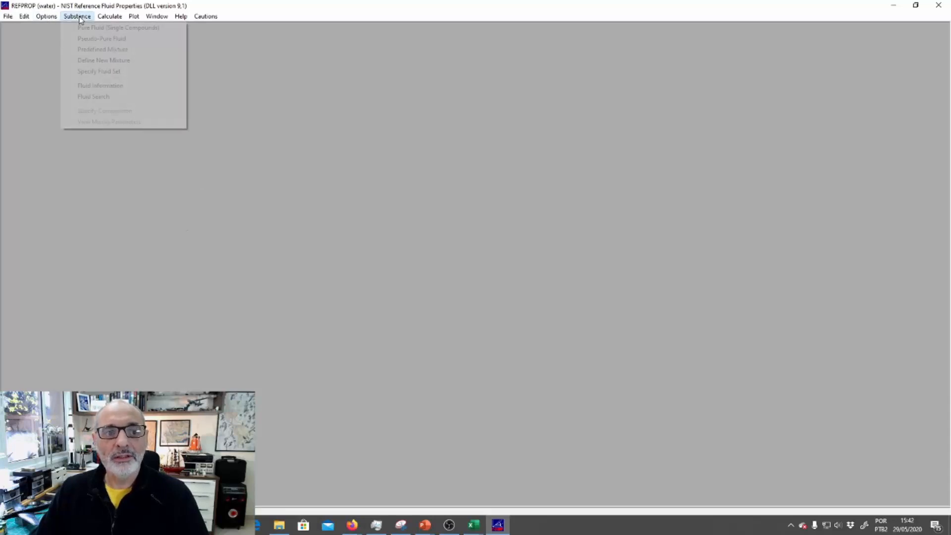
left_click(106, 32)
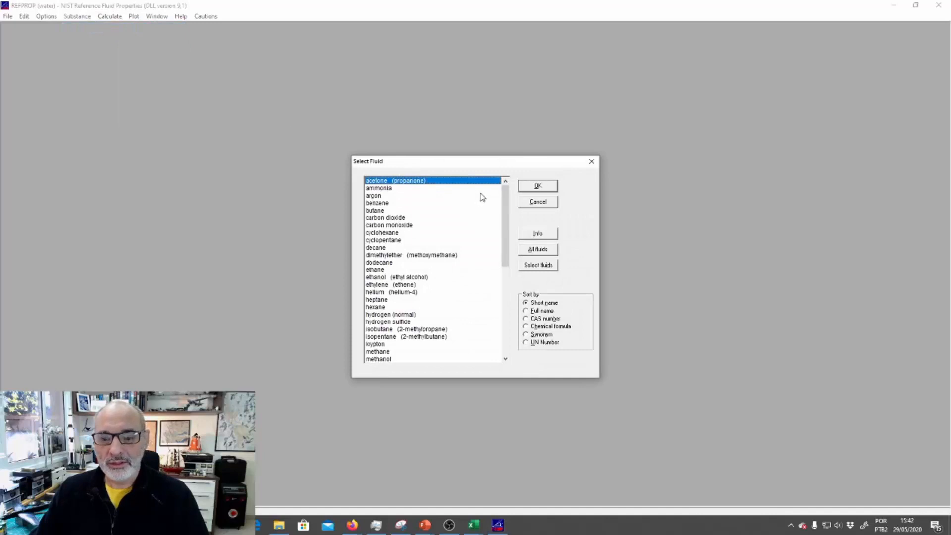
mouse_move(507, 207)
left_mouse_down()
mouse_move(505, 286)
mouse_move(505, 198)
left_mouse_up()
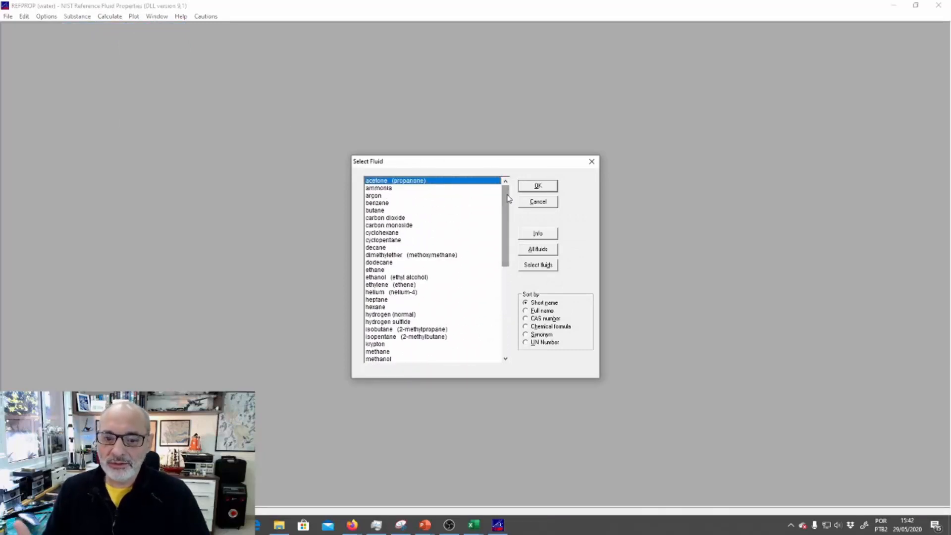
left_click(382, 211)
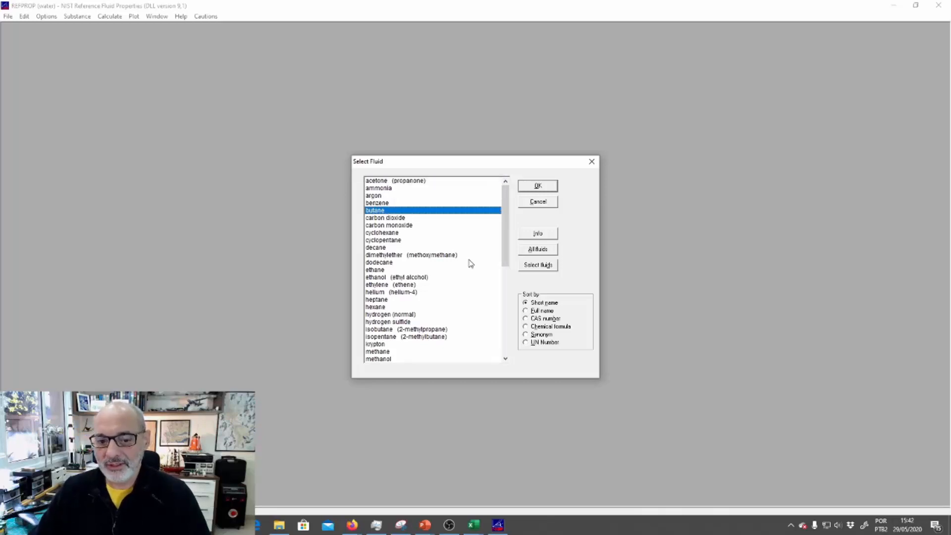
left_click(531, 188)
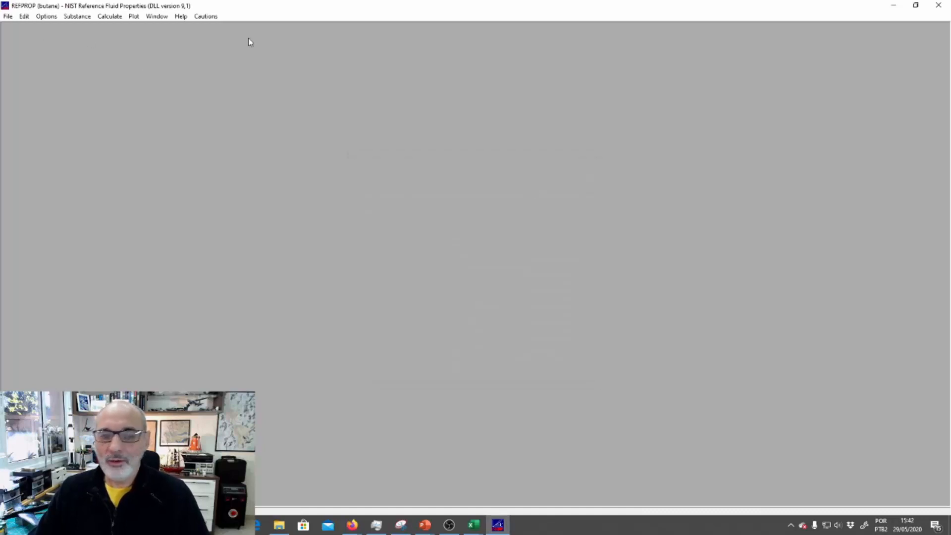
- Plot the pressure-enthalpy (p-h) diagram for butane, view it, and close its window
left_click(134, 16)
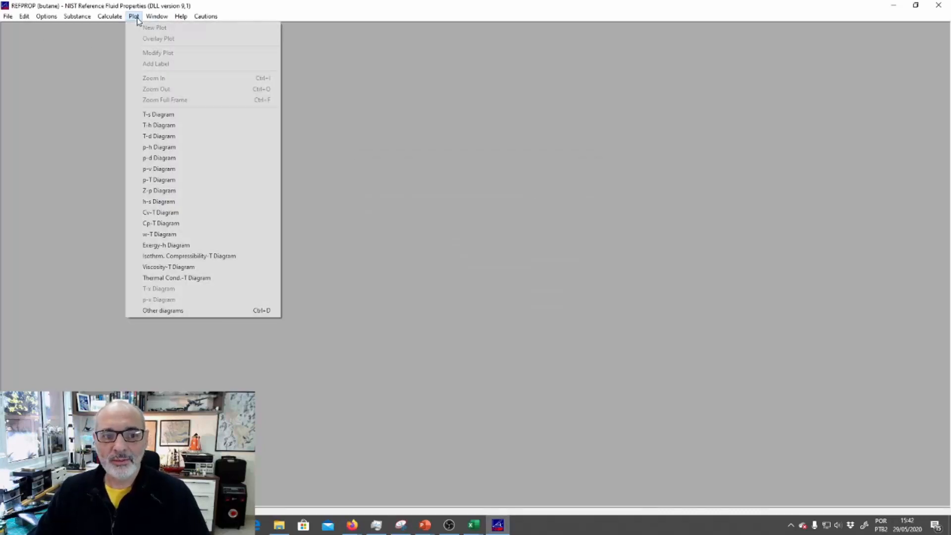
left_click(184, 149)
left_click(595, 211)
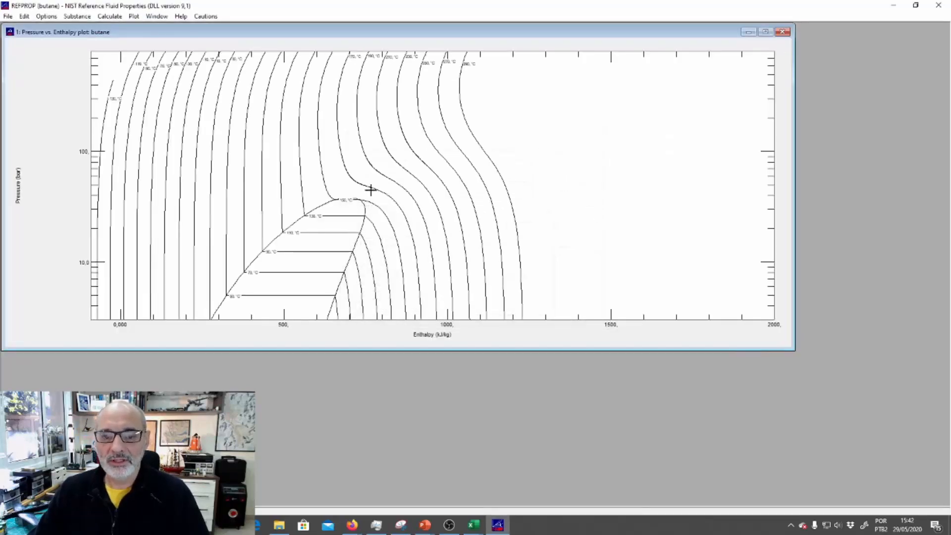
left_click(783, 32)
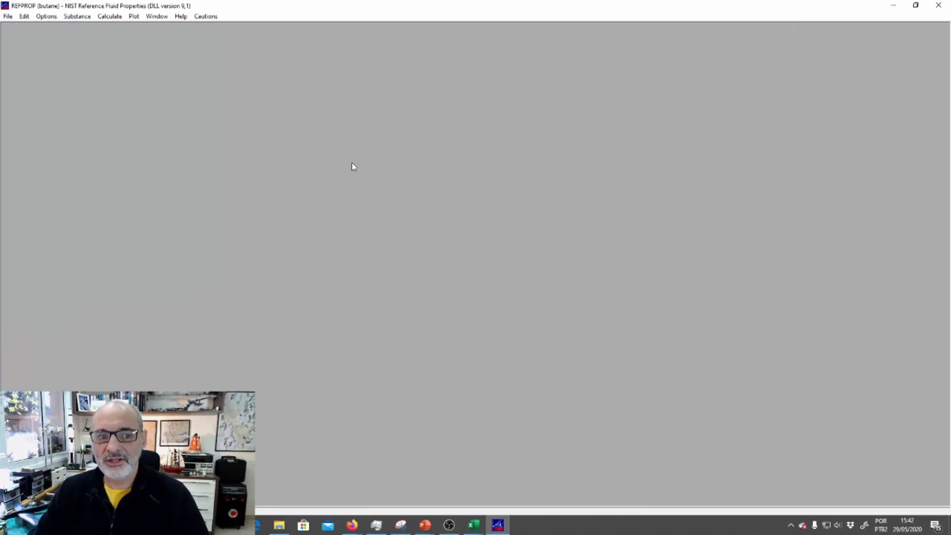
- Open a table of saturation points at equilibrium for butane and move its window toward the middle of the workspace
left_click(133, 18)
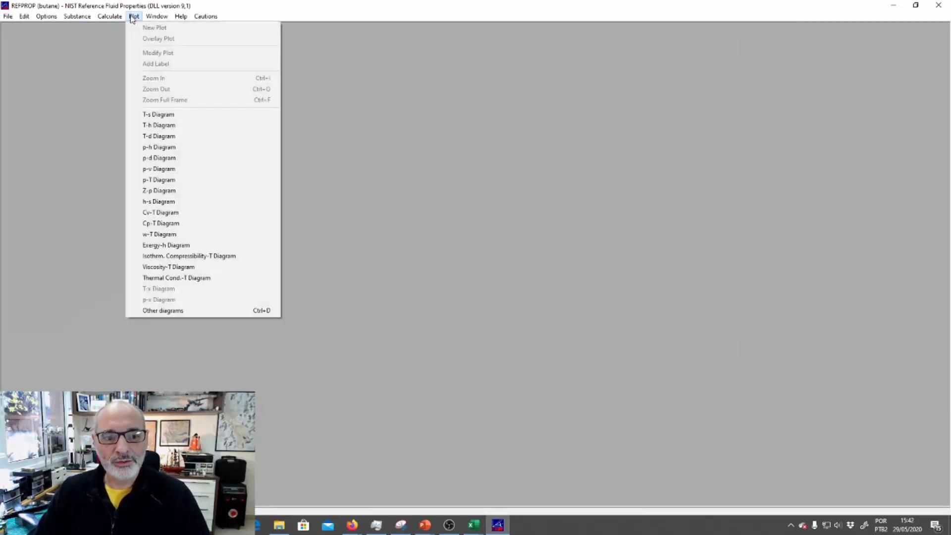
mouse_move(120, 20)
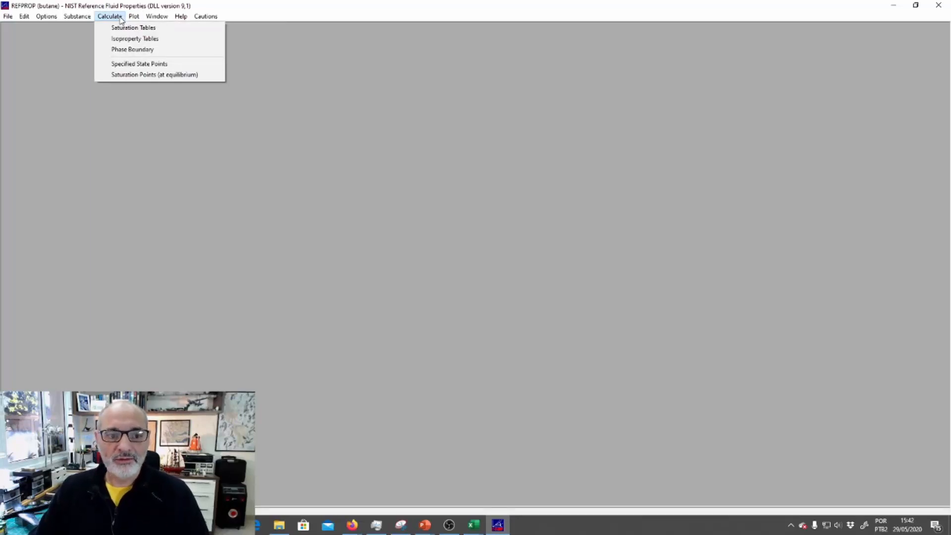
left_click(169, 76)
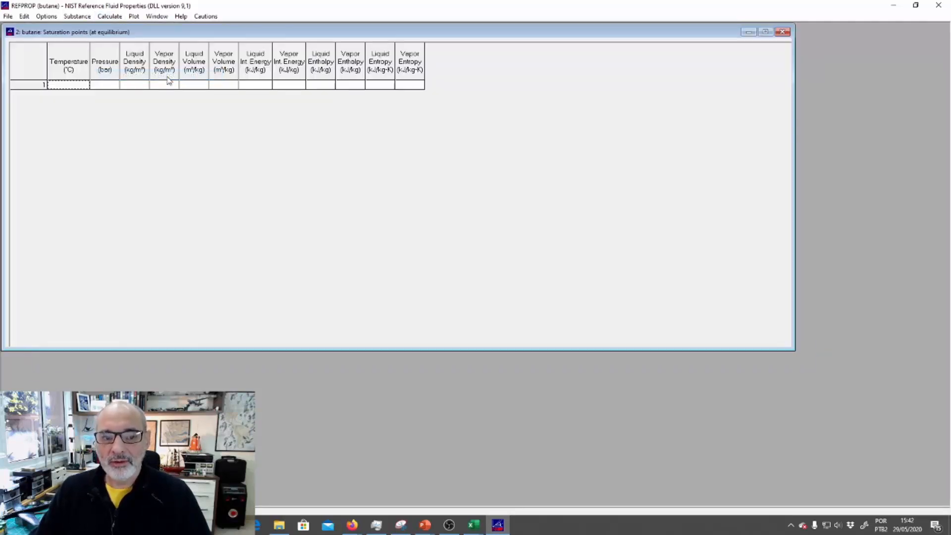
left_click_drag(235, 34, 317, 101)
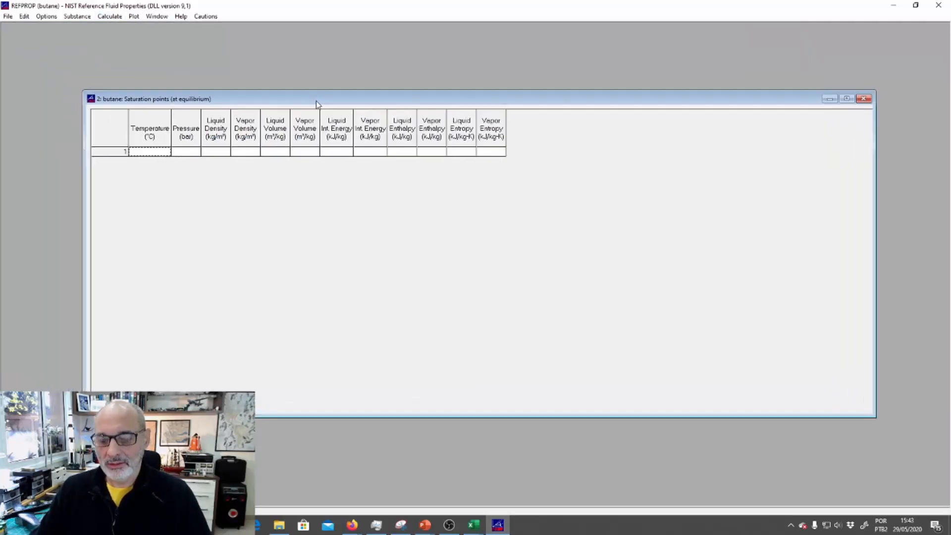
- Switch to the PowerPoint slide show and sketch diagram axes beside the lighter, with a saturation dome and one point on each side
mouse_move(425, 524)
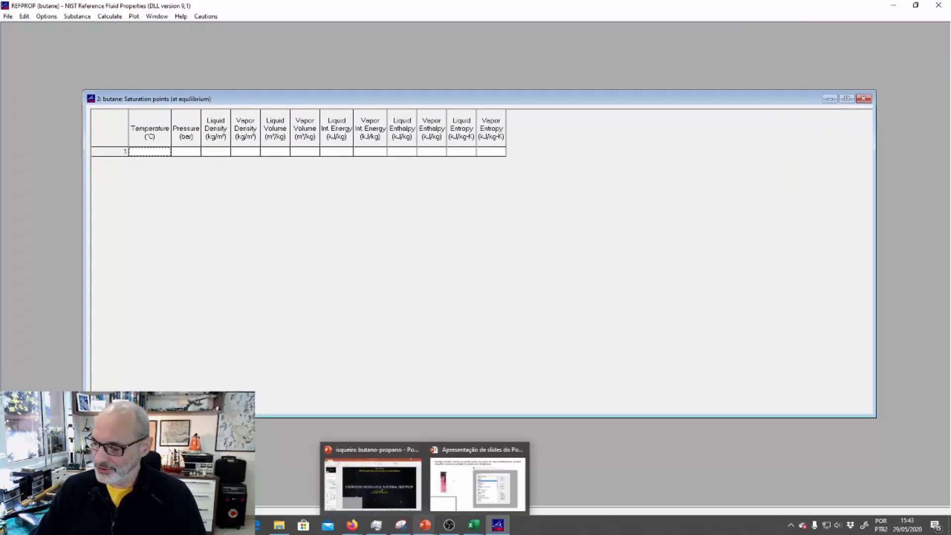
left_click(478, 497)
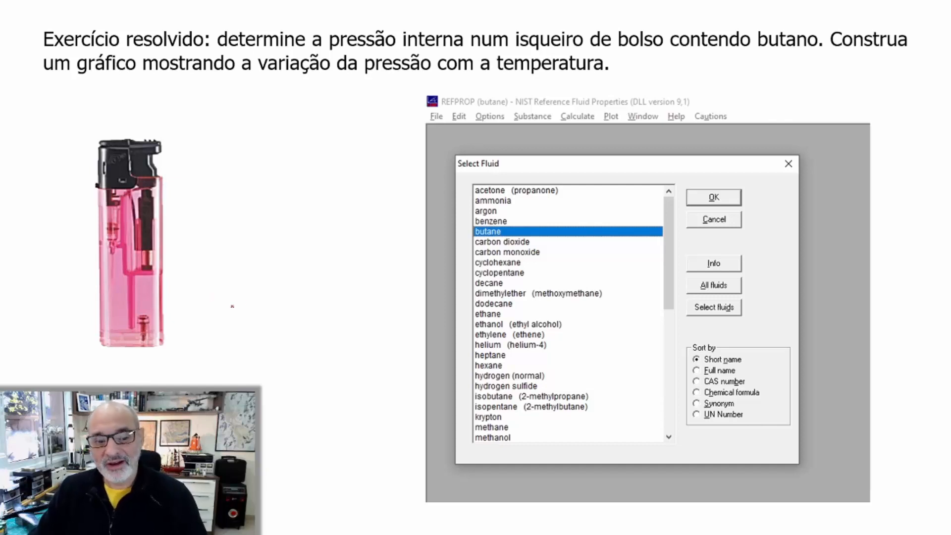
left_click_drag(213, 303, 371, 303)
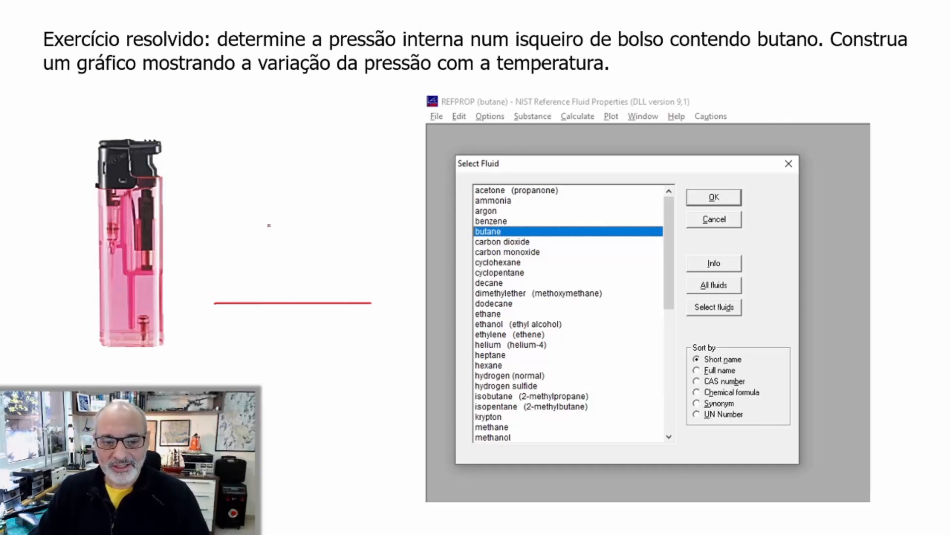
mouse_move(215, 152)
left_mouse_down()
mouse_move(216, 304)
mouse_move(268, 190)
mouse_move(312, 191)
mouse_move(345, 285)
left_mouse_up()
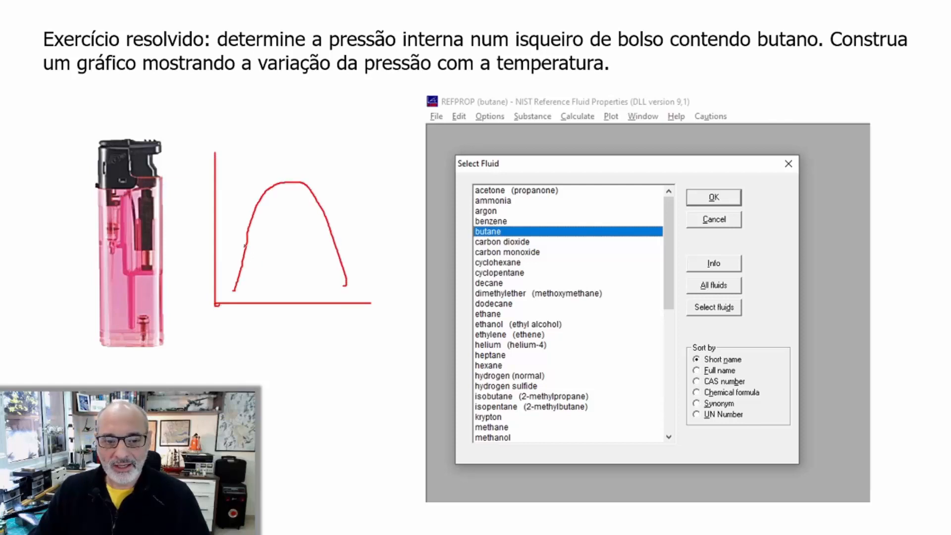
left_click_drag(243, 248, 245, 246)
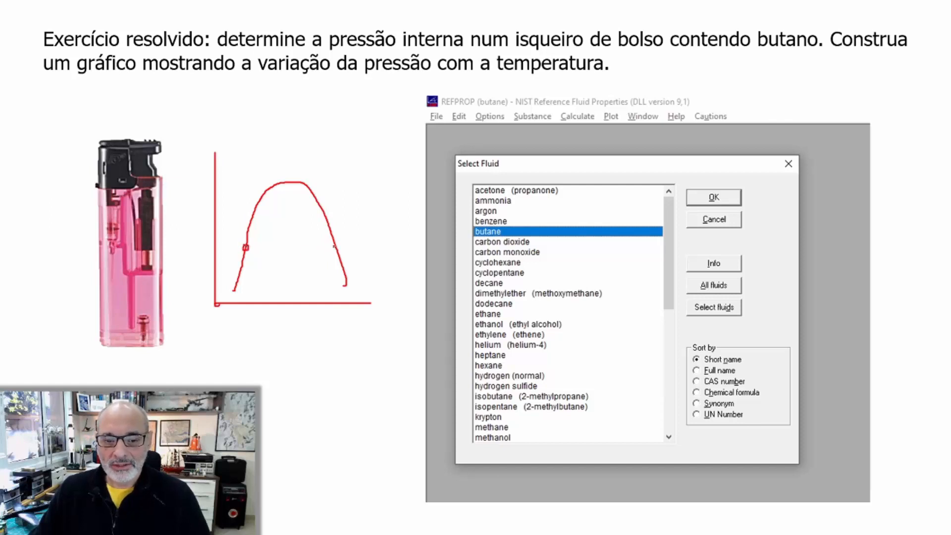
left_click_drag(336, 250, 336, 248)
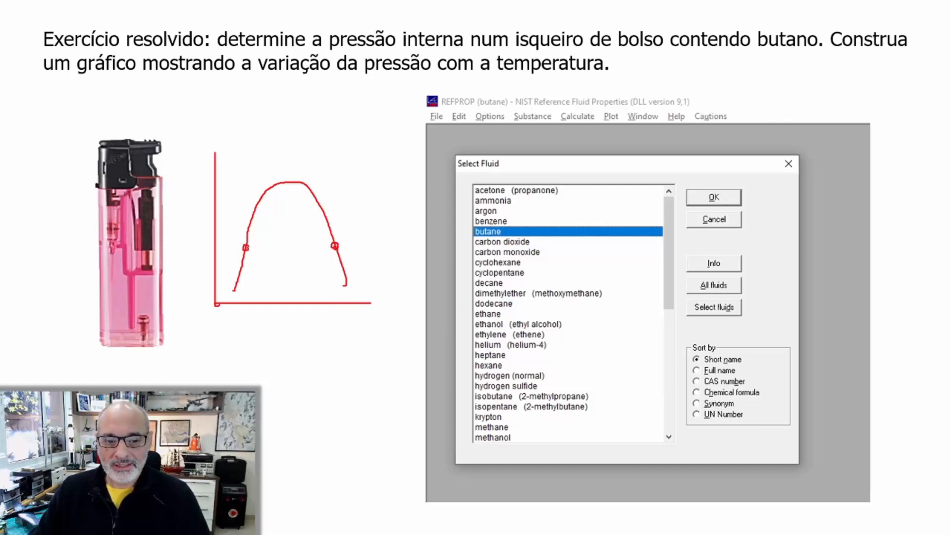
- Draw an isobar through the two saturation points, label it "P=?", and label the axes T and s
mouse_move(246, 248)
left_mouse_down()
mouse_move(332, 247)
mouse_move(374, 198)
left_mouse_up()
left_click_drag(241, 249, 225, 267)
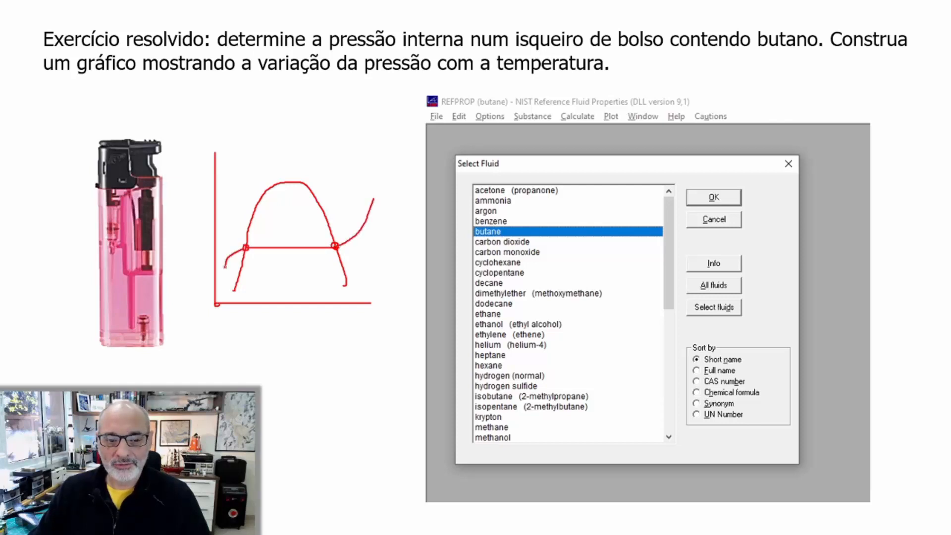
left_click_drag(365, 178, 369, 186)
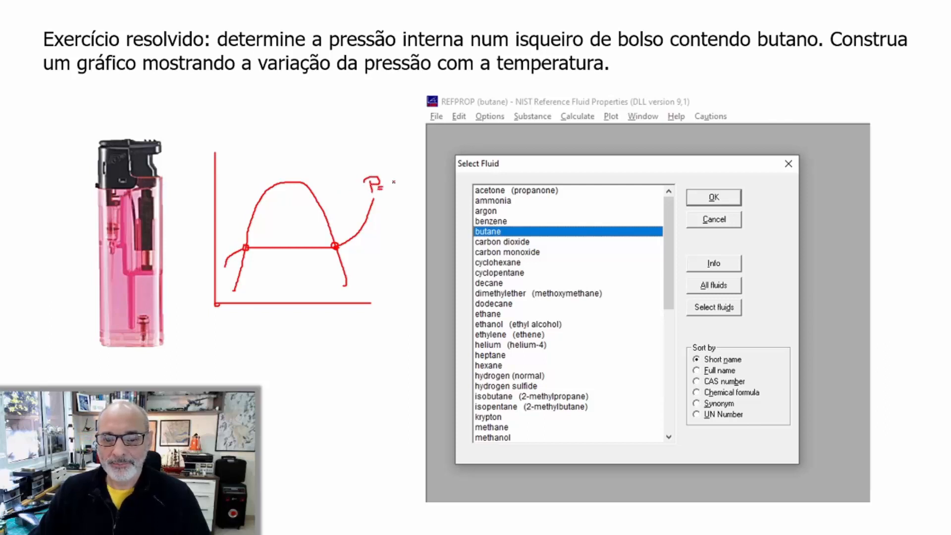
left_click_drag(387, 179, 391, 190)
left_click(391, 194)
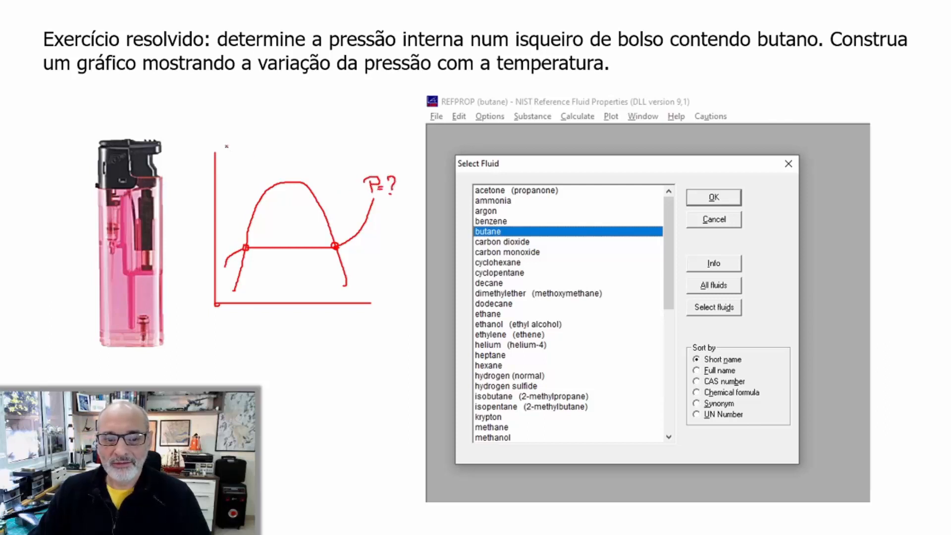
mouse_move(216, 136)
left_mouse_down()
mouse_move(215, 145)
mouse_move(244, 134)
mouse_move(225, 133)
left_mouse_up()
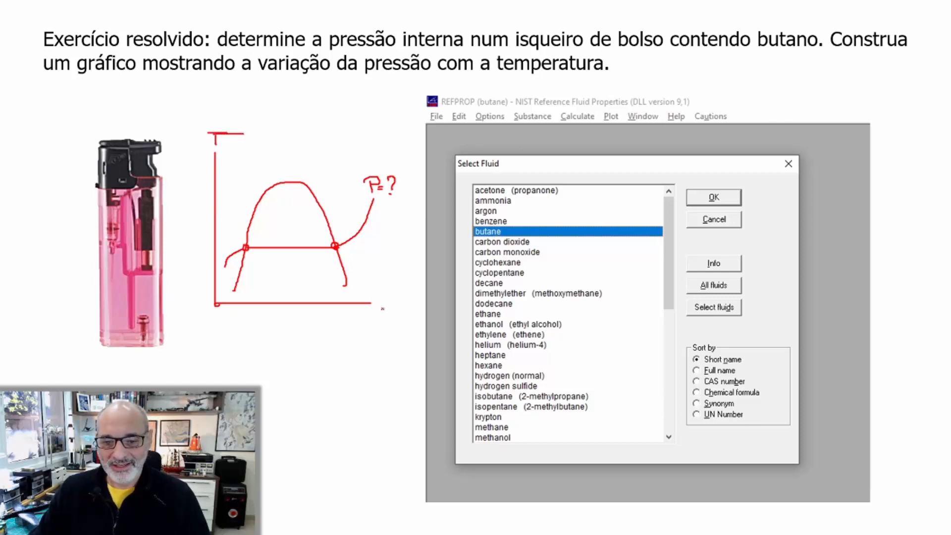
left_click_drag(381, 311, 375, 318)
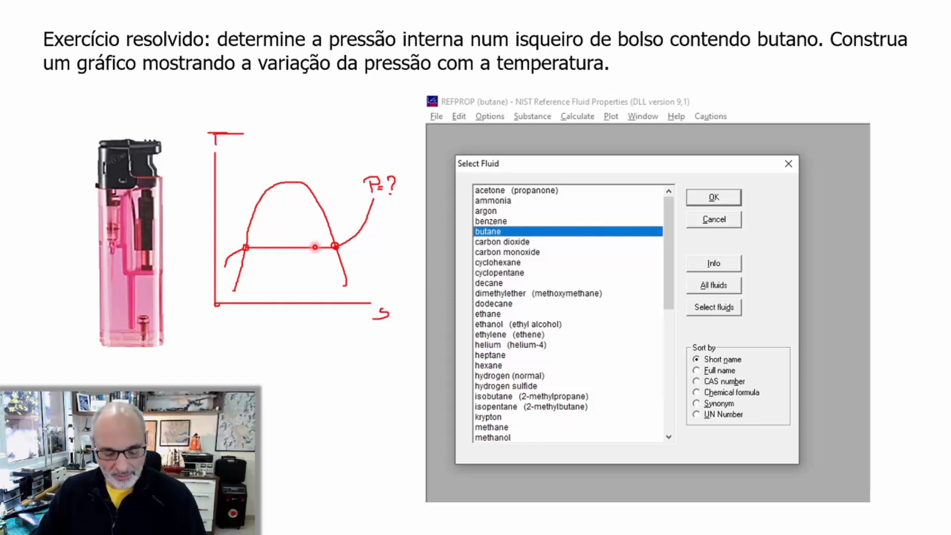
- Switch back to REFPROP and calculate butane's saturation properties at a temperature of 36 °C
key("alt+Tab")
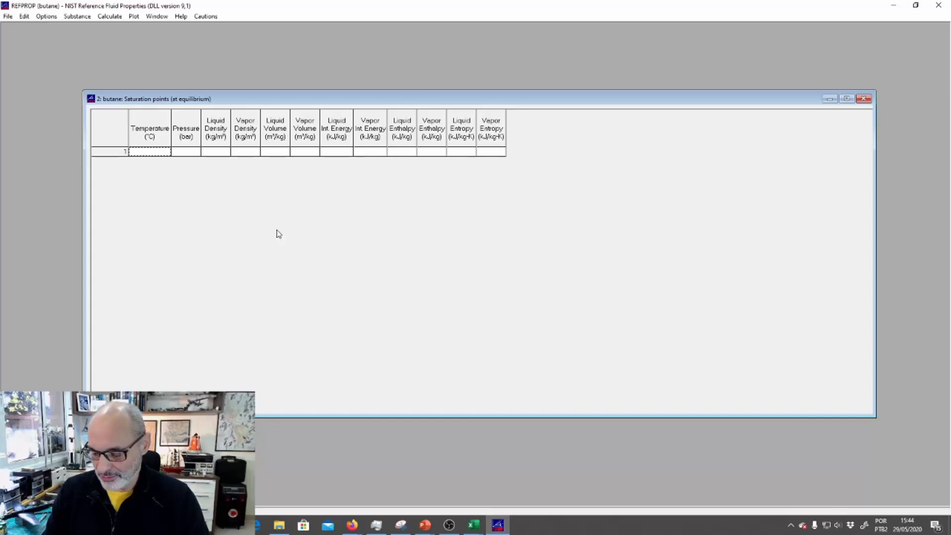
type("36")
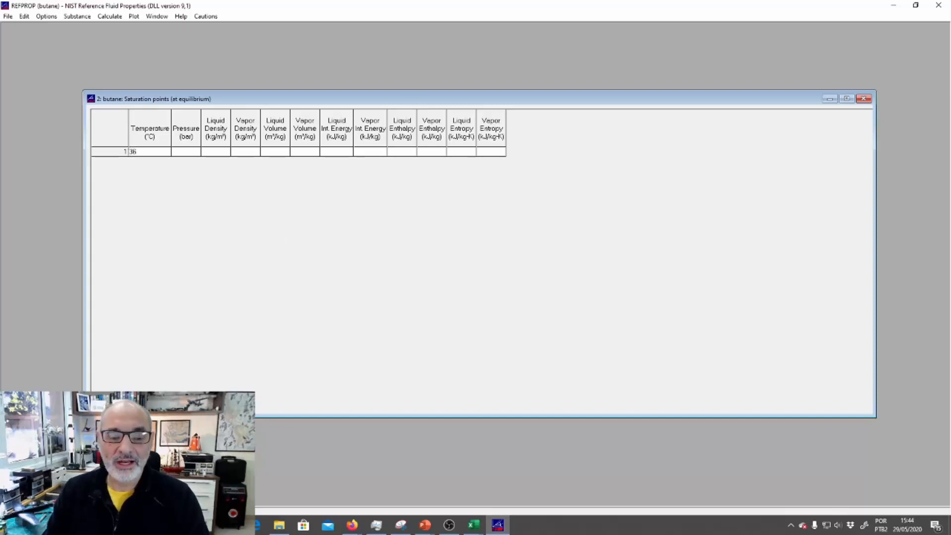
key("Return")
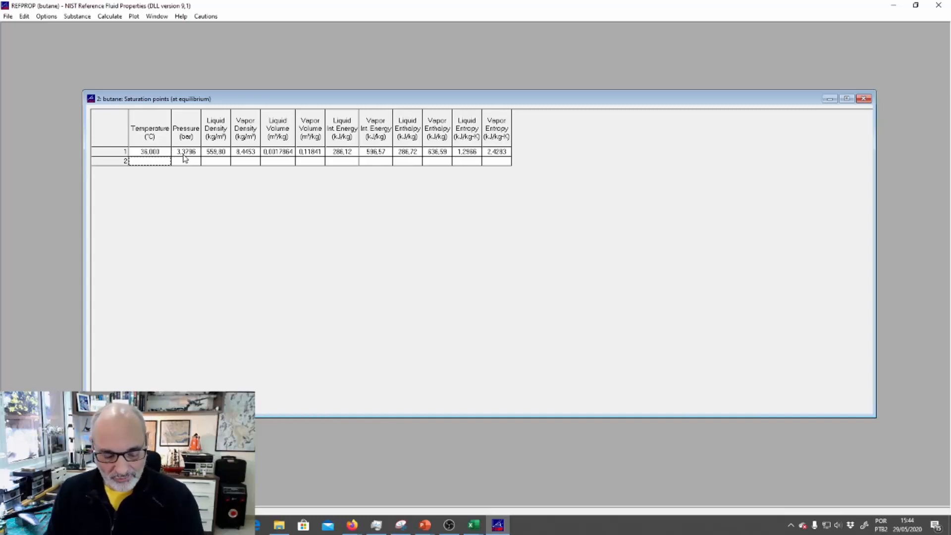
- Return to the PowerPoint slide show and advance to the slide with butane's pressure-volume diagram
key("alt+Tab")
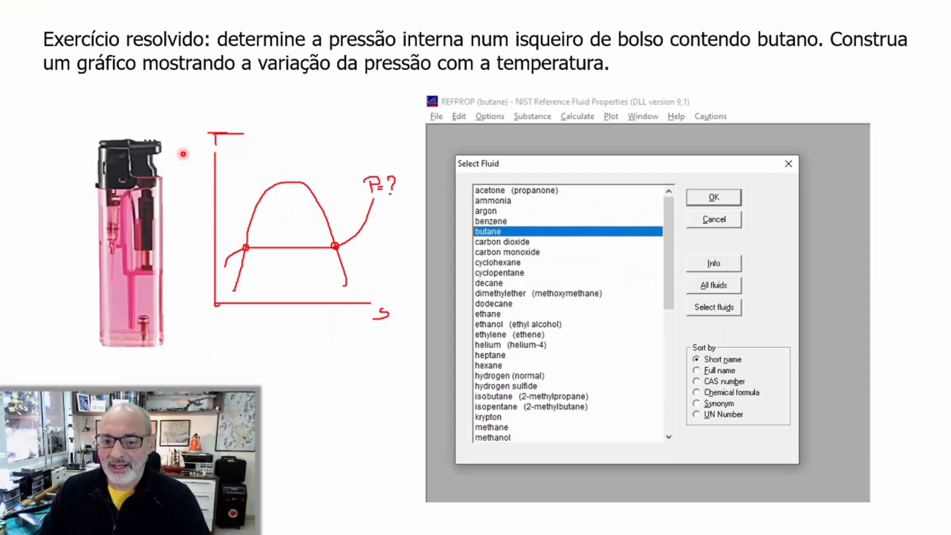
key("Right")
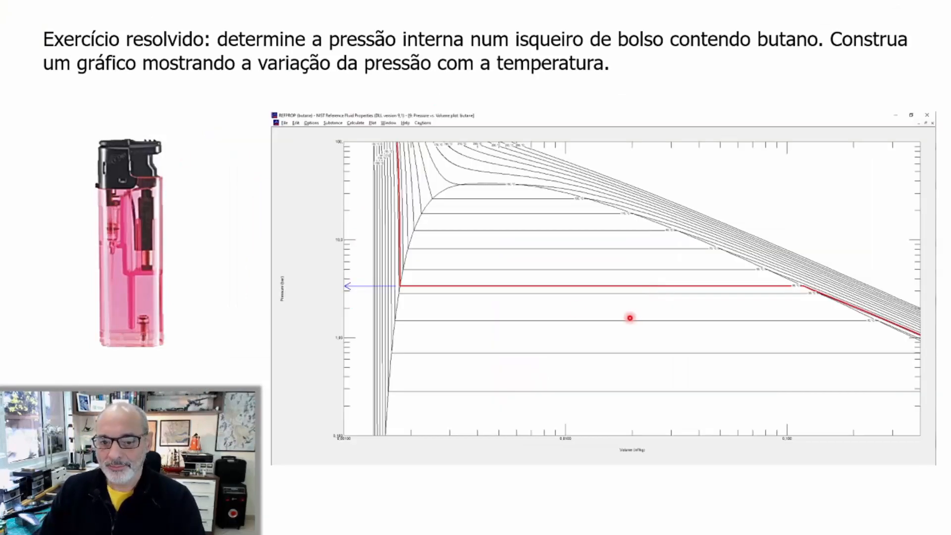
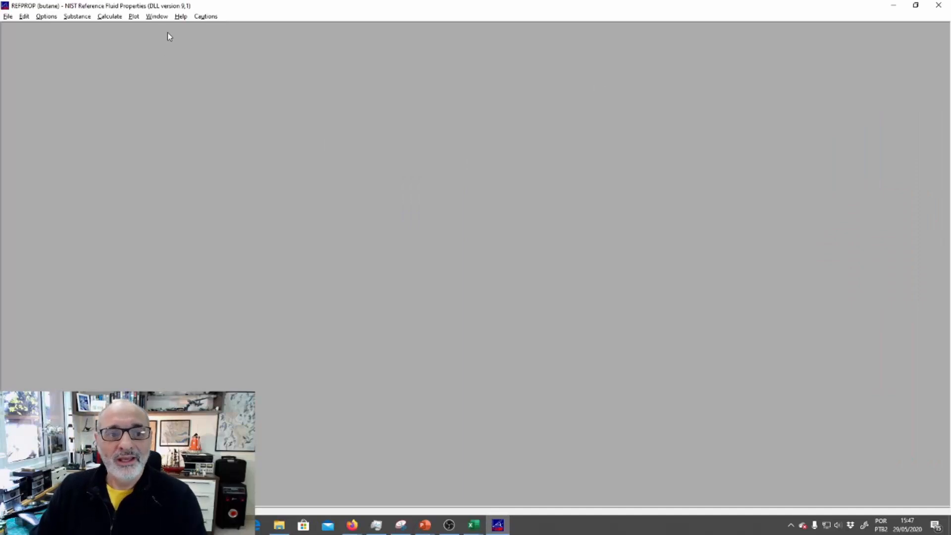
- Generate a butane isoproperty table at a constant pressure of 1 bar, varying temperature from 100 to 300 °C in 10 °C increments
left_click(104, 19)
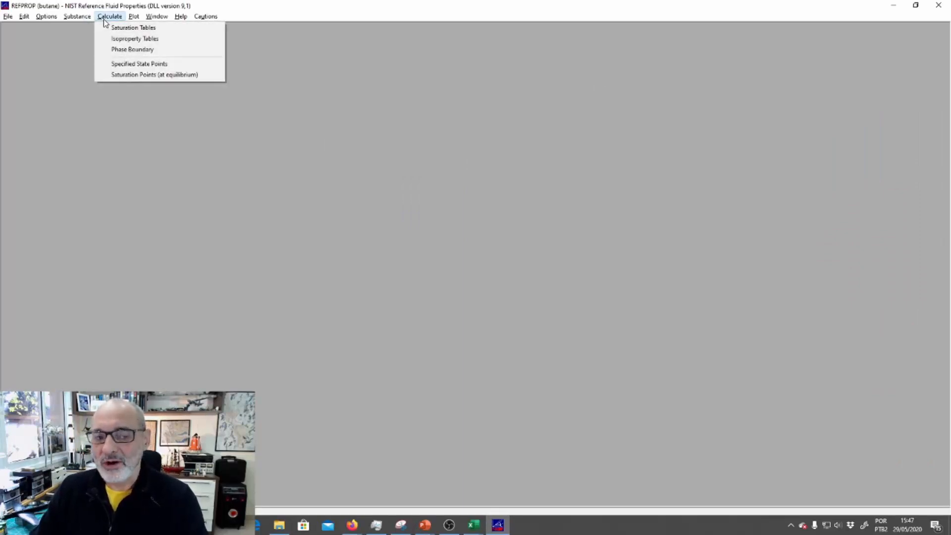
left_click(136, 41)
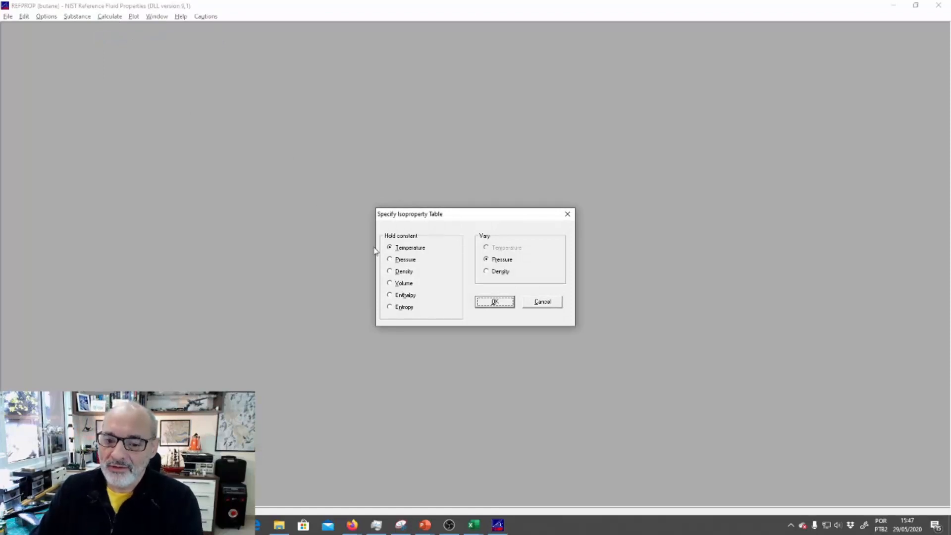
left_click(401, 262)
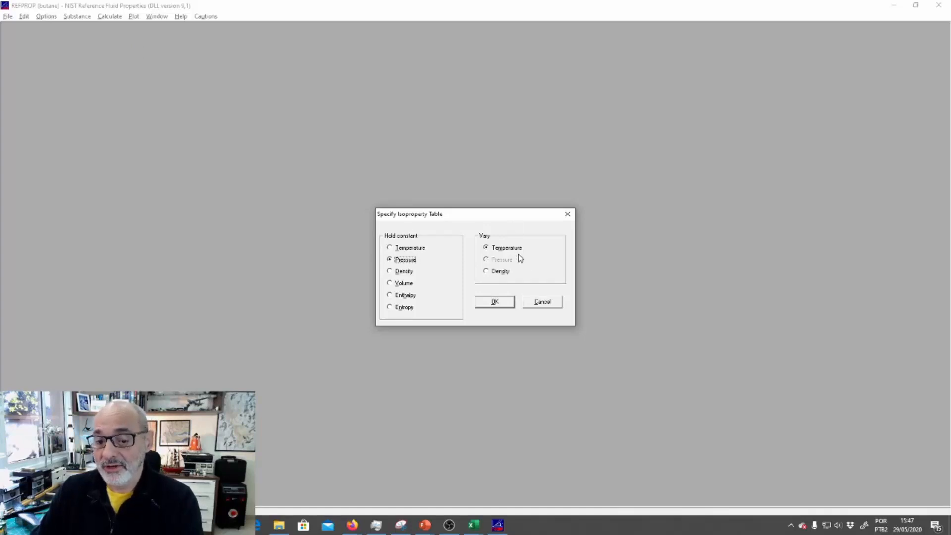
left_click(501, 301)
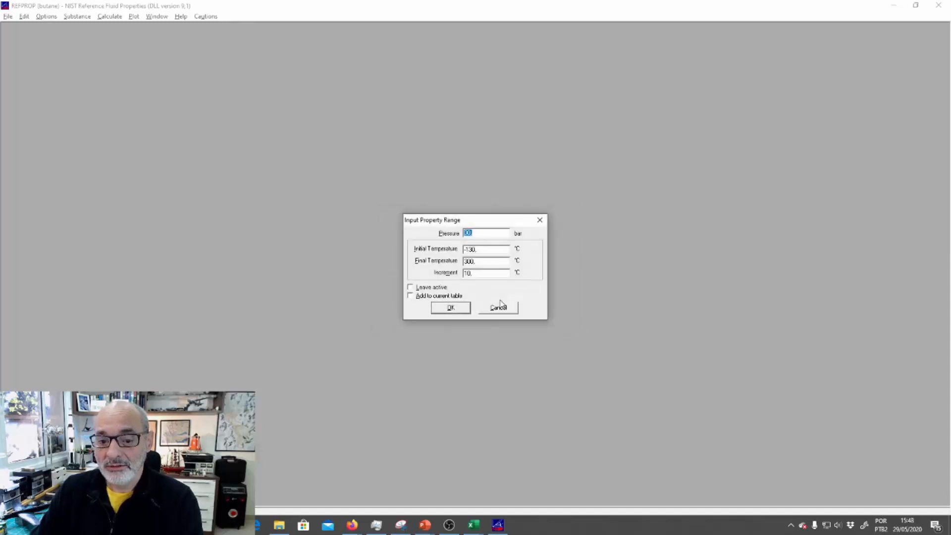
type("1")
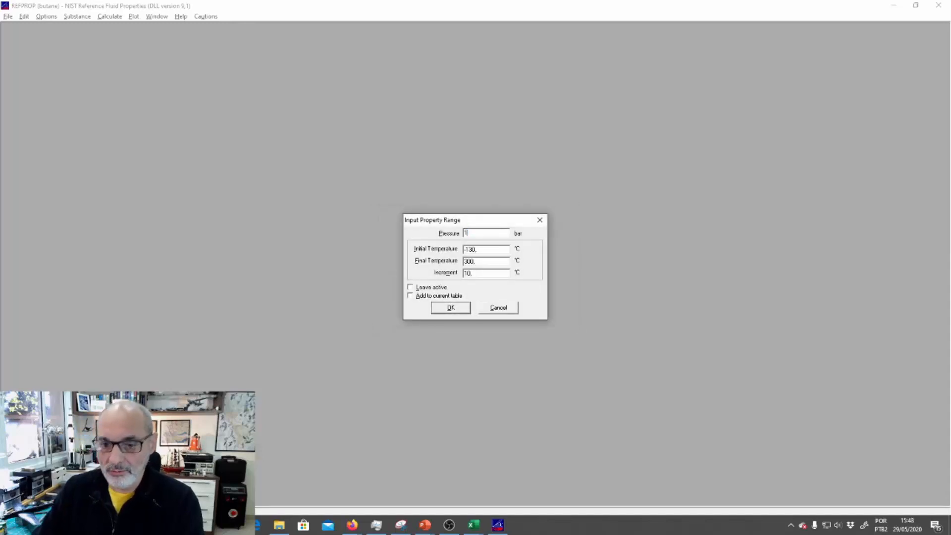
double_click(490, 247)
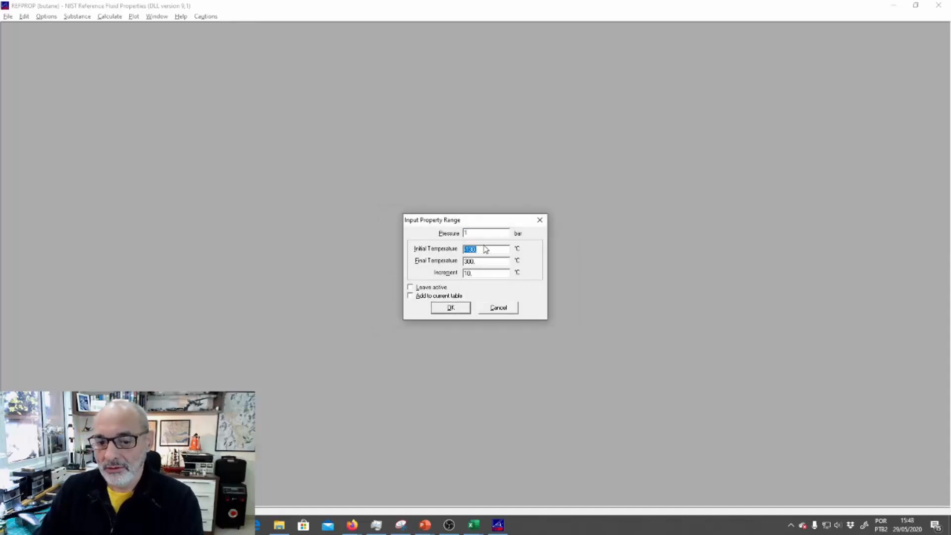
type("100")
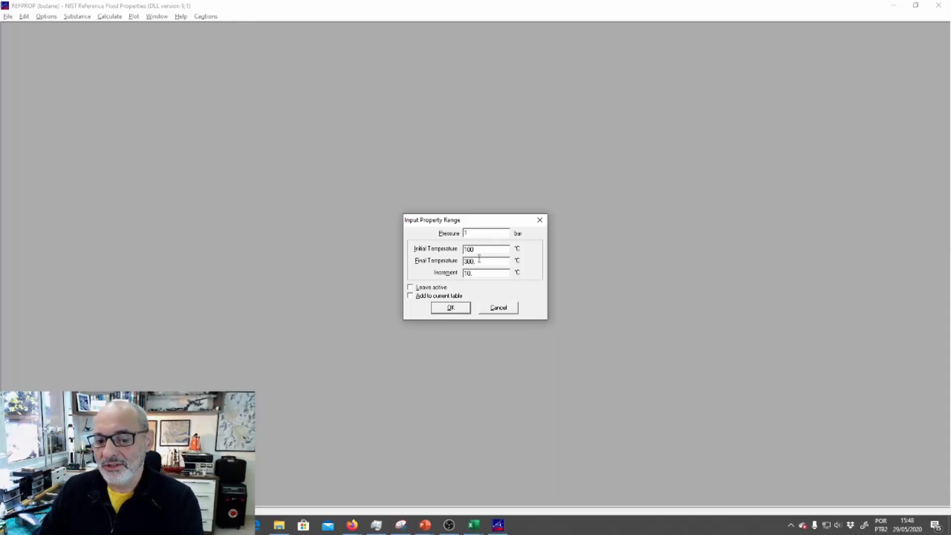
left_click(452, 309)
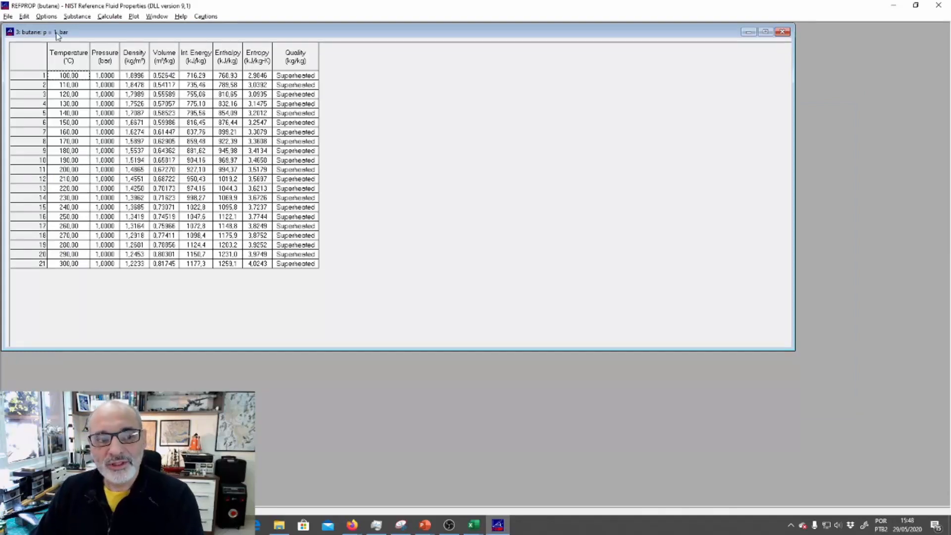
- Select the entire 1 bar butane table, then switch to the Pasta1 workbook in Excel and clear cell C3
left_click(28, 59)
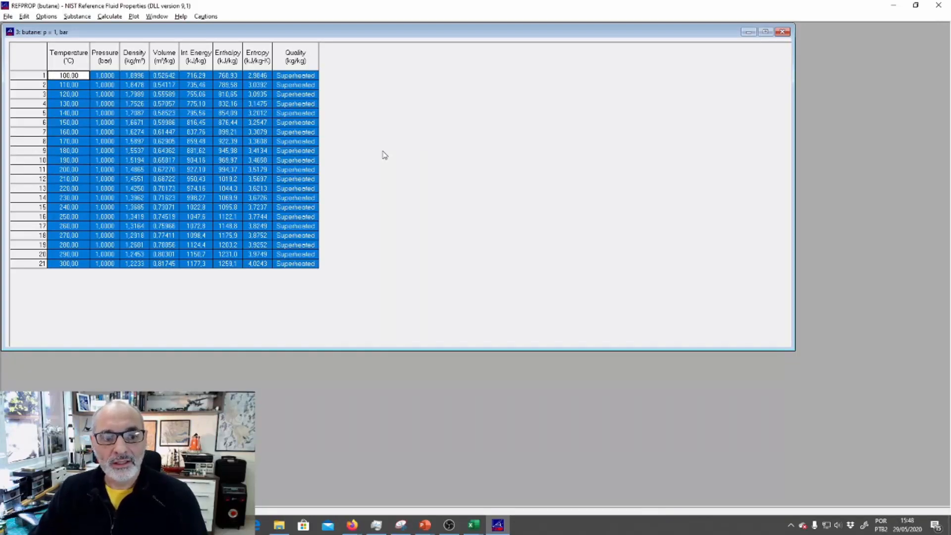
key("alt+Tab")
key("alt+Tab")
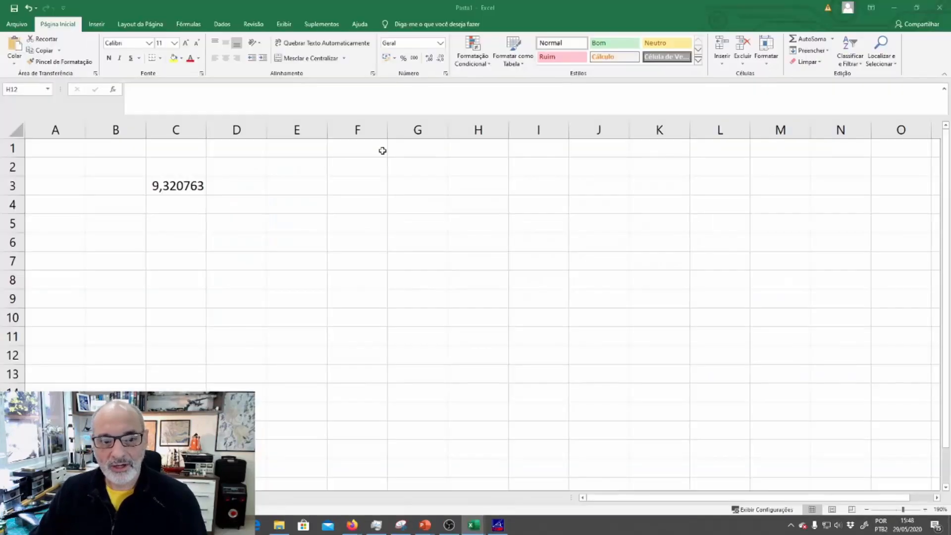
left_click(198, 184)
key("Delete")
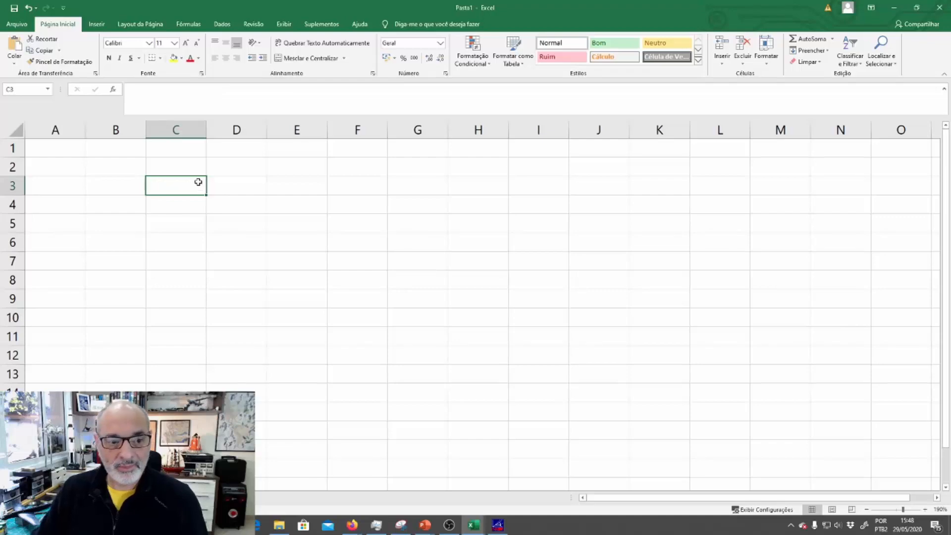
- Paste the 1 bar butane table into the worksheet starting at cell A1
left_click(61, 153)
key("ctrl+v")
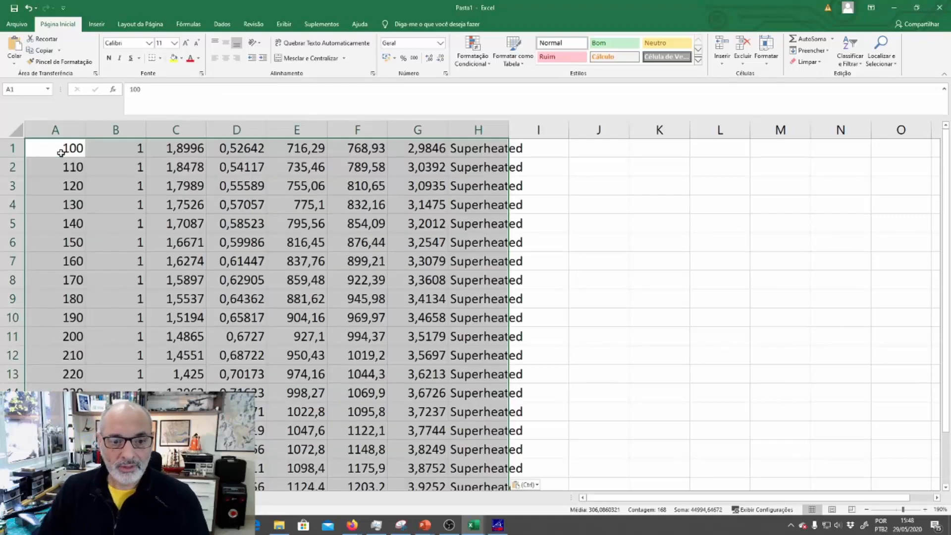
scroll(371, 311, "down", 5, "ctrl")
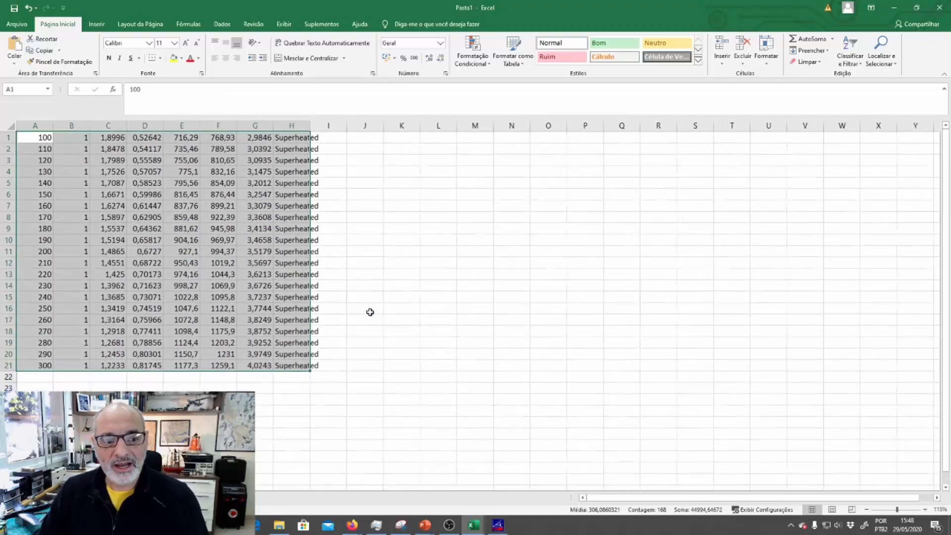
left_click(369, 312)
- Compare columns A and D of the pasted data with REFPROP's table headers to identify the temperature and volume values
left_click(47, 125)
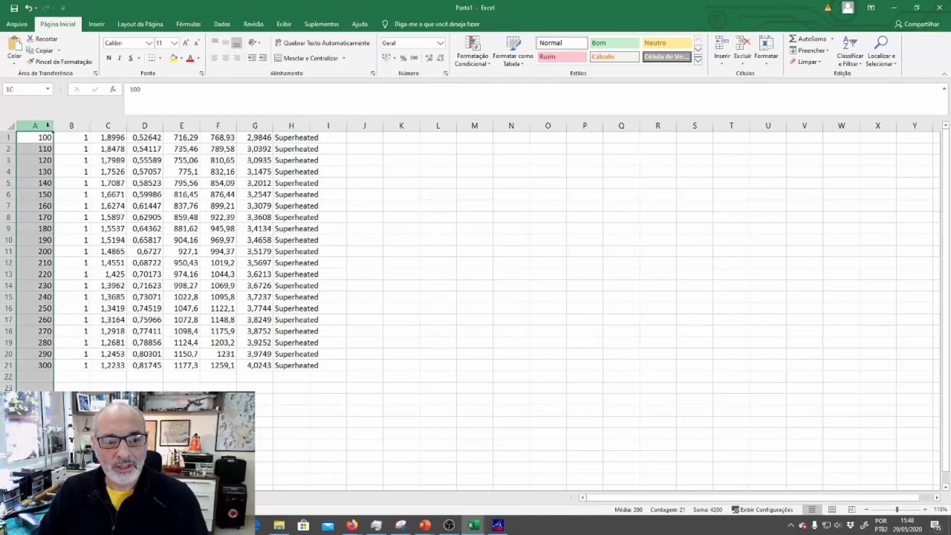
key("alt+Tab")
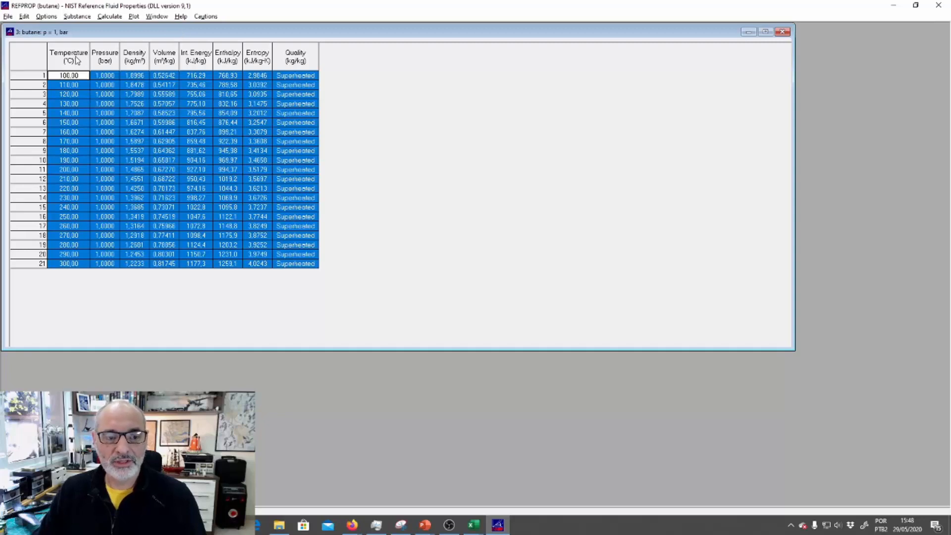
key("alt+Tab")
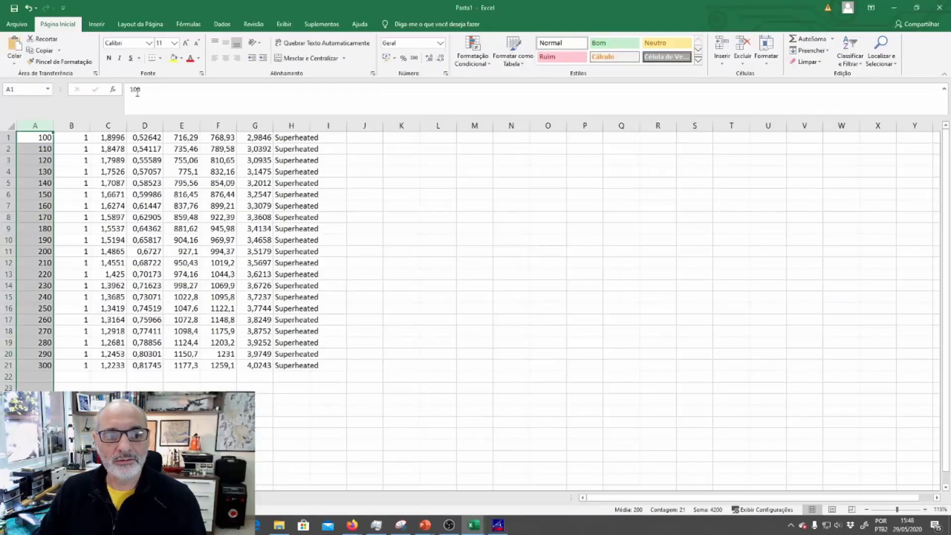
left_click_drag(42, 138, 42, 367)
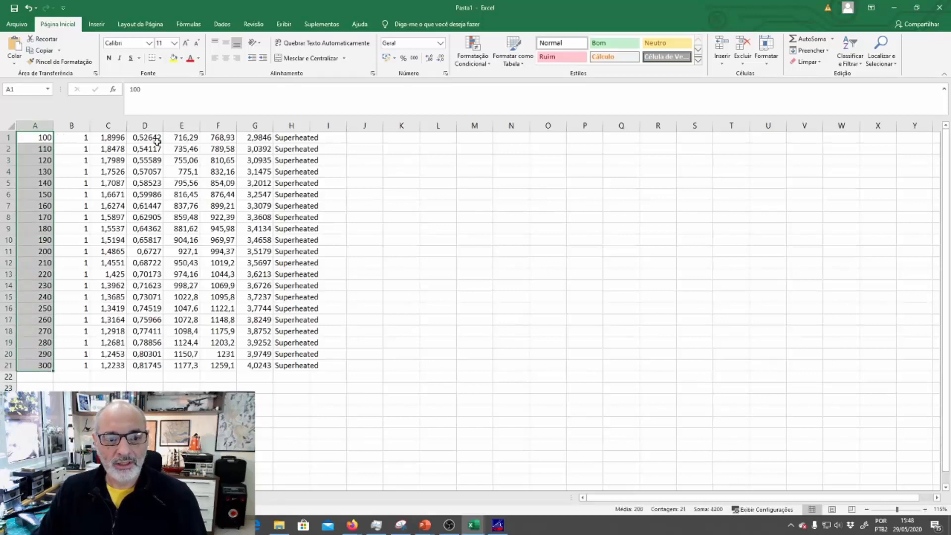
left_click_drag(156, 137, 155, 361)
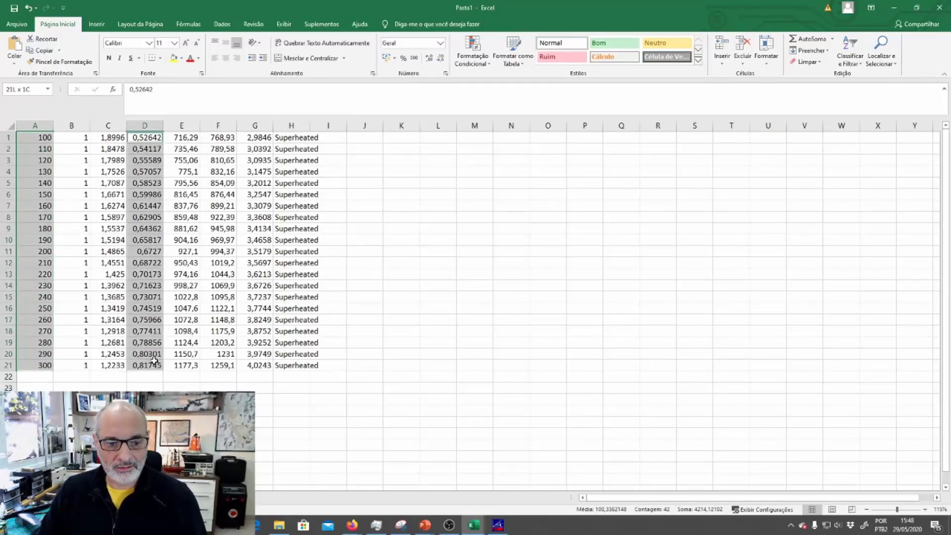
key("alt+Tab")
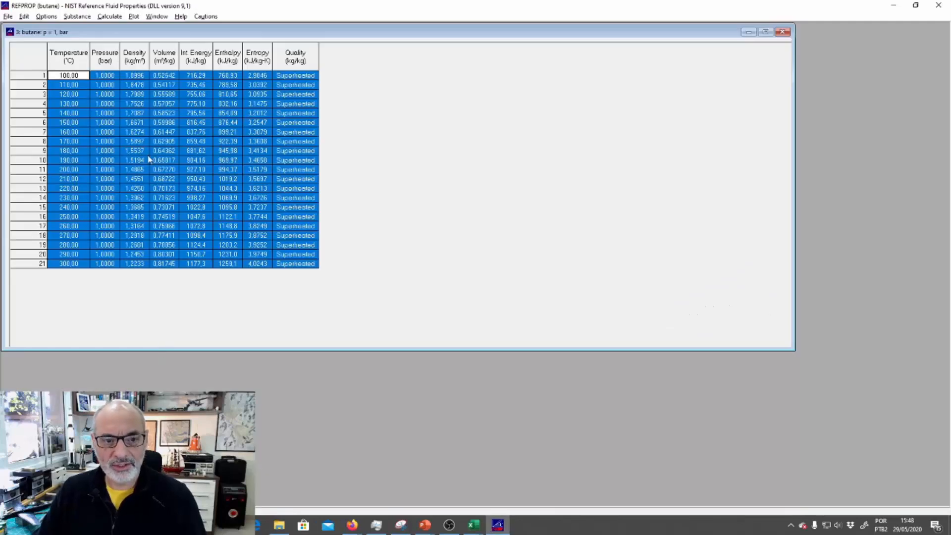
key("alt+Tab")
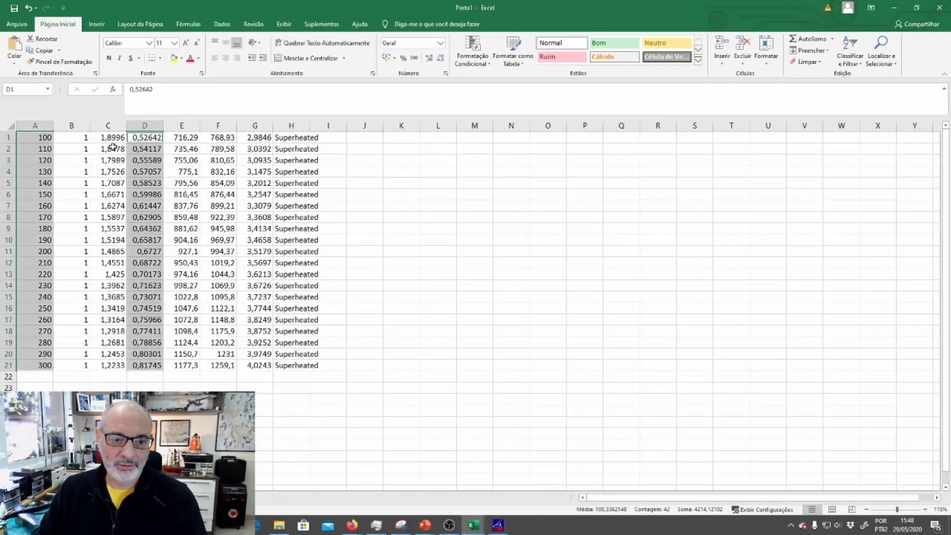
- Insert a marker-only scatter chart of density against temperature from A1:A20 and C1:C20
left_click_drag(108, 134, 108, 354)
left_click(42, 138, "ctrl")
left_click_drag(42, 138, 43, 367)
left_click_drag(44, 138, 47, 353)
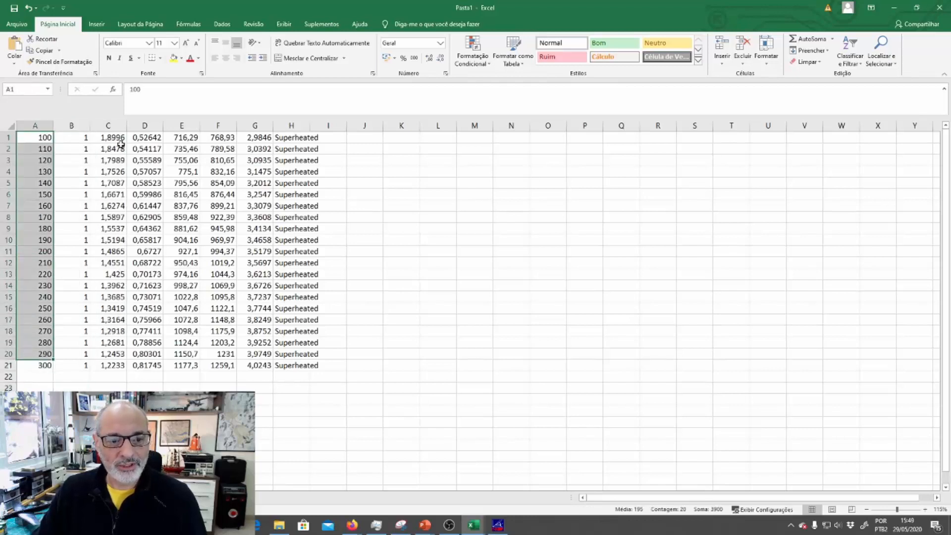
left_click_drag(121, 143, 122, 352)
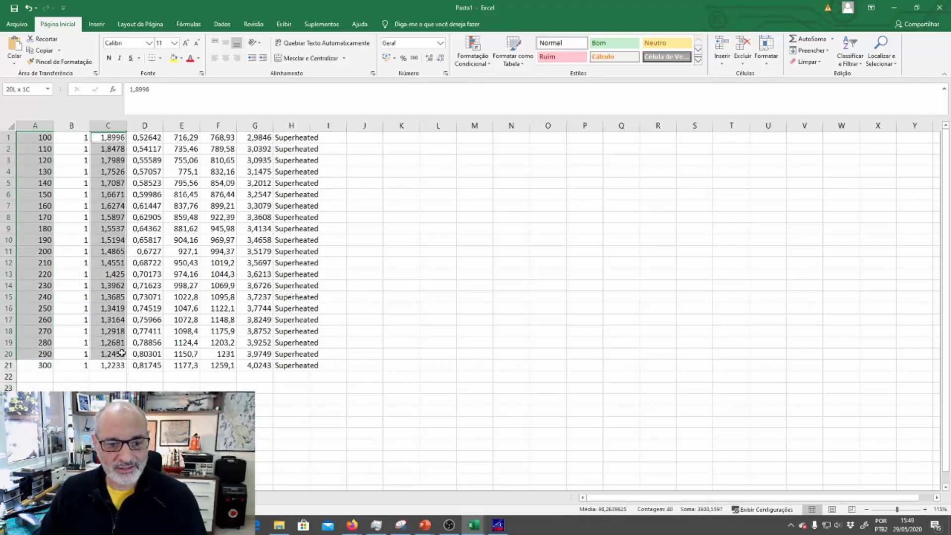
left_click(98, 26)
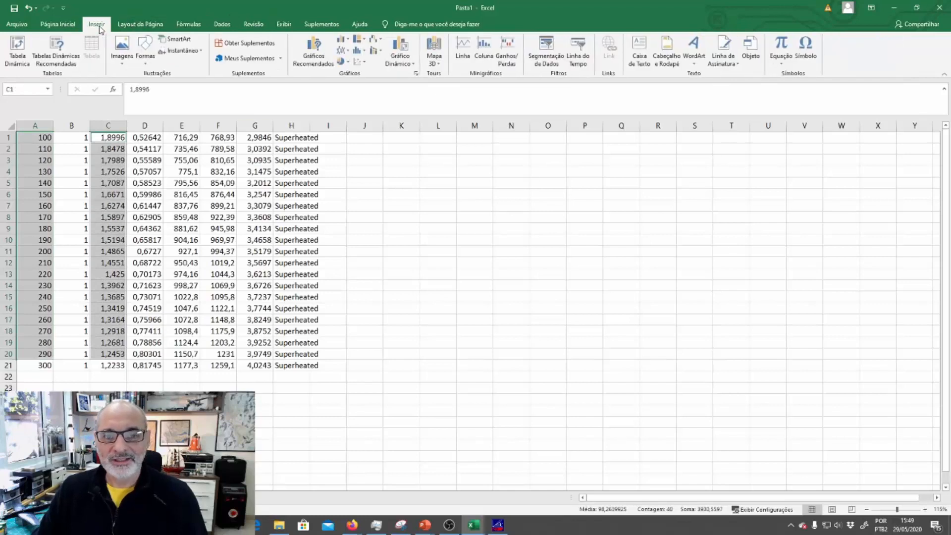
left_click(358, 63)
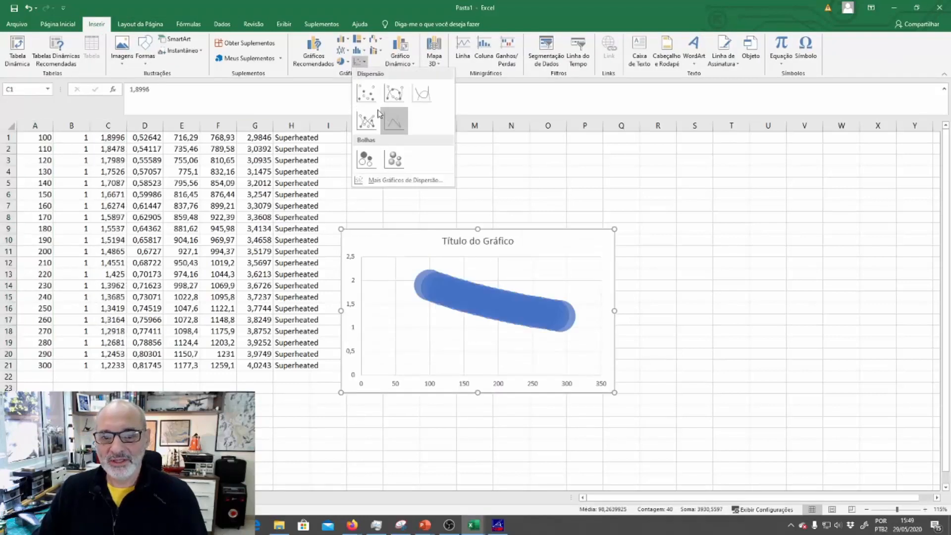
left_click(367, 93)
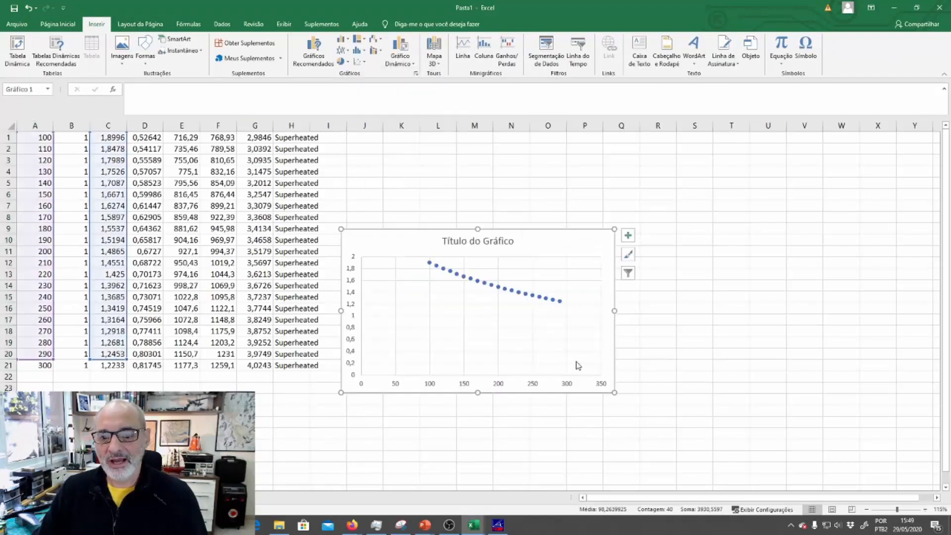
- Delete the density scatter chart and clear the pasted butane data from the worksheet
left_click(501, 287)
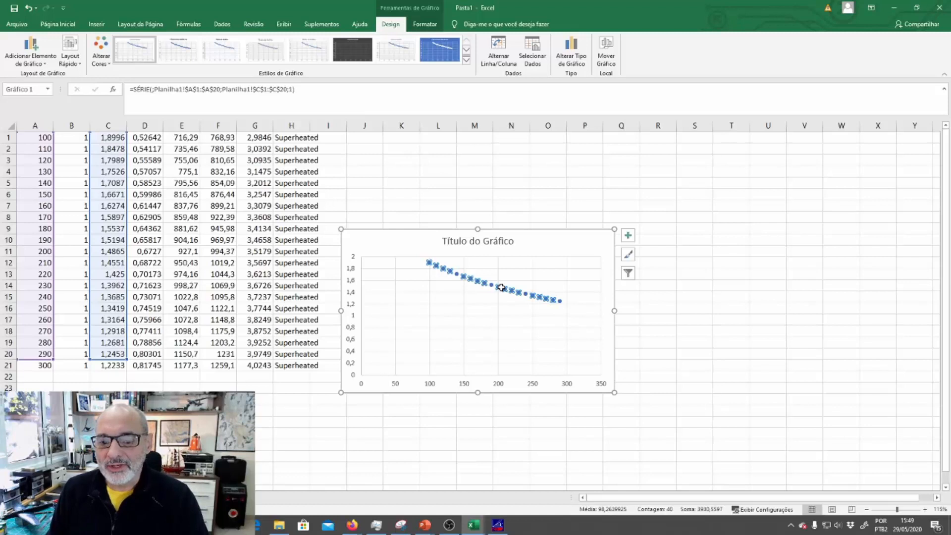
left_click(515, 195)
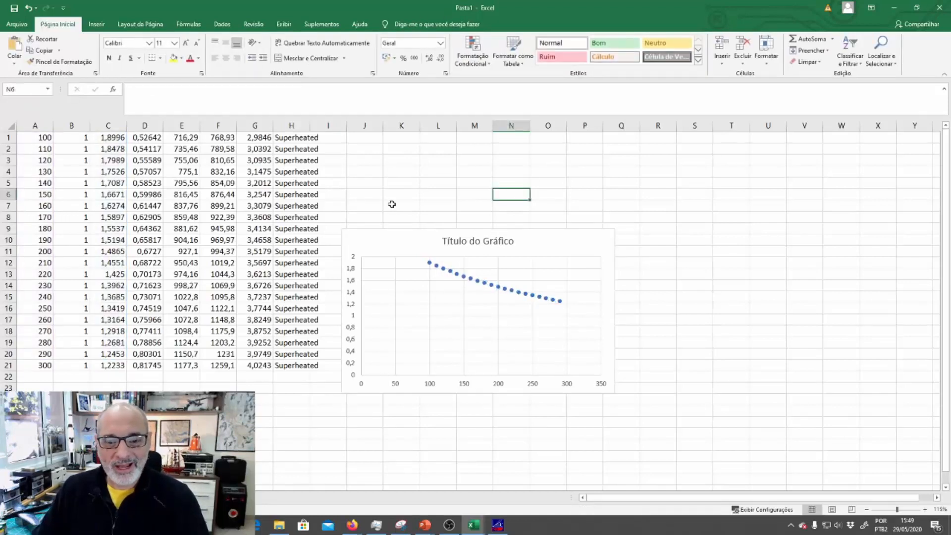
left_click(404, 236)
key("Delete")
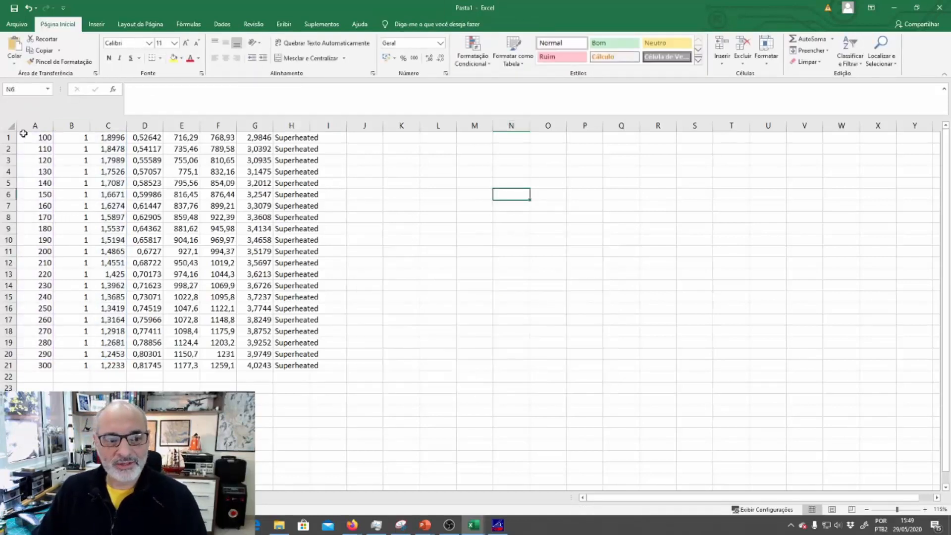
left_click_drag(24, 134, 323, 364)
key("Delete")
left_click(547, 377)
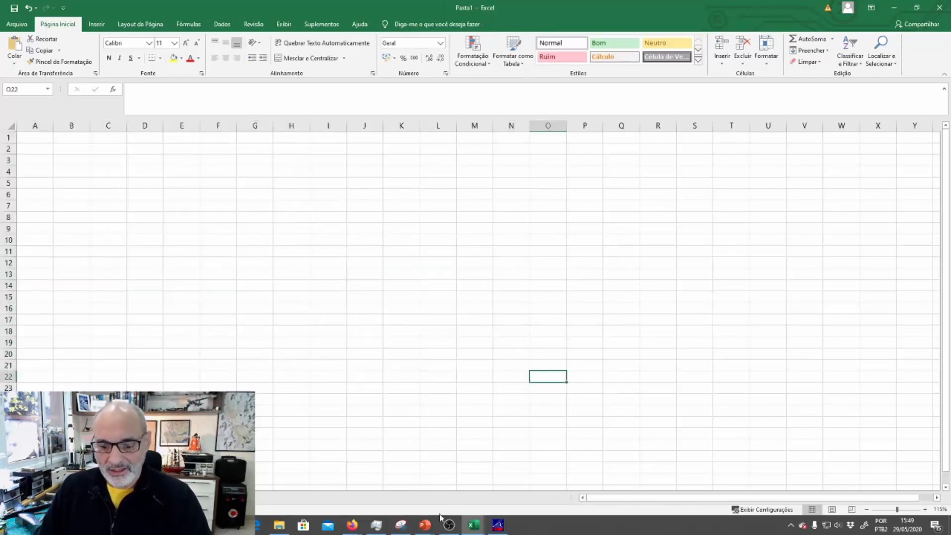
- Switch to REFPROP and close the 1 bar butane table
left_click(496, 525)
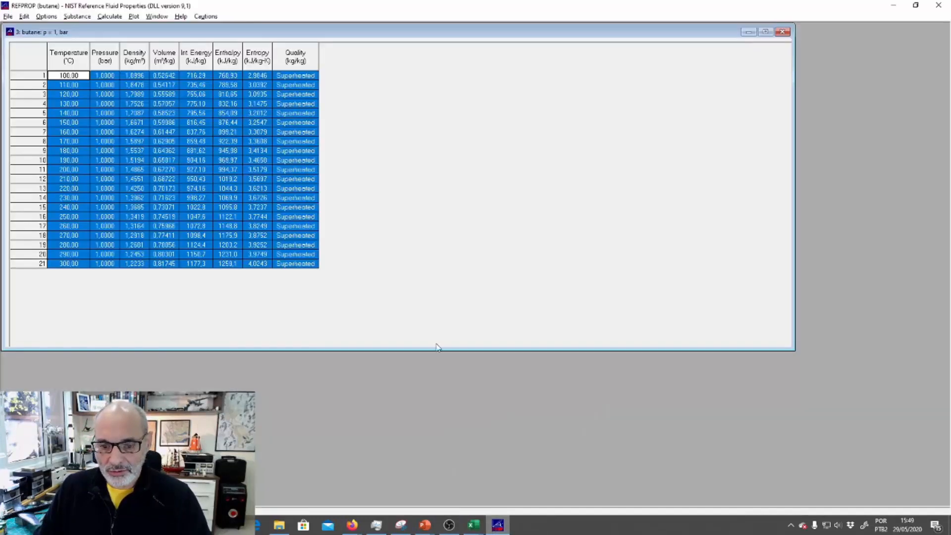
left_click(419, 275)
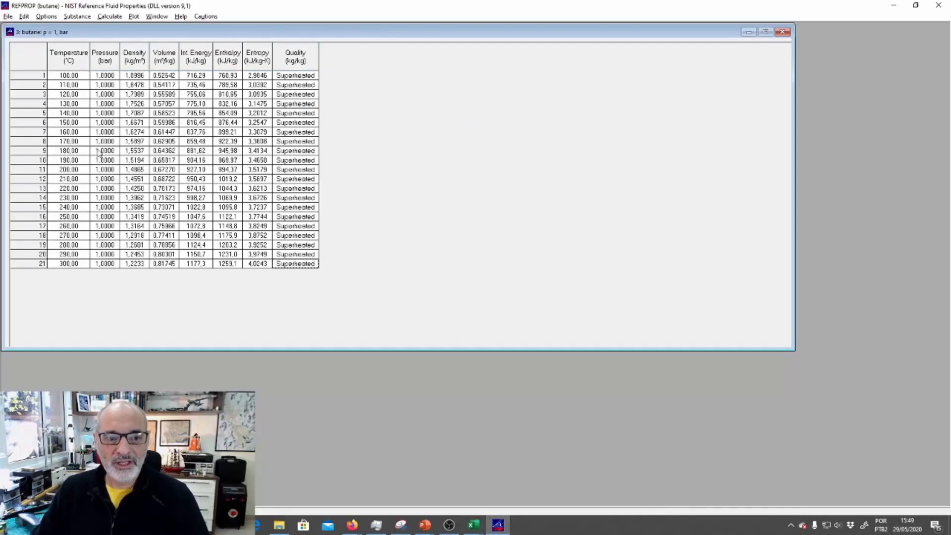
left_click(124, 199)
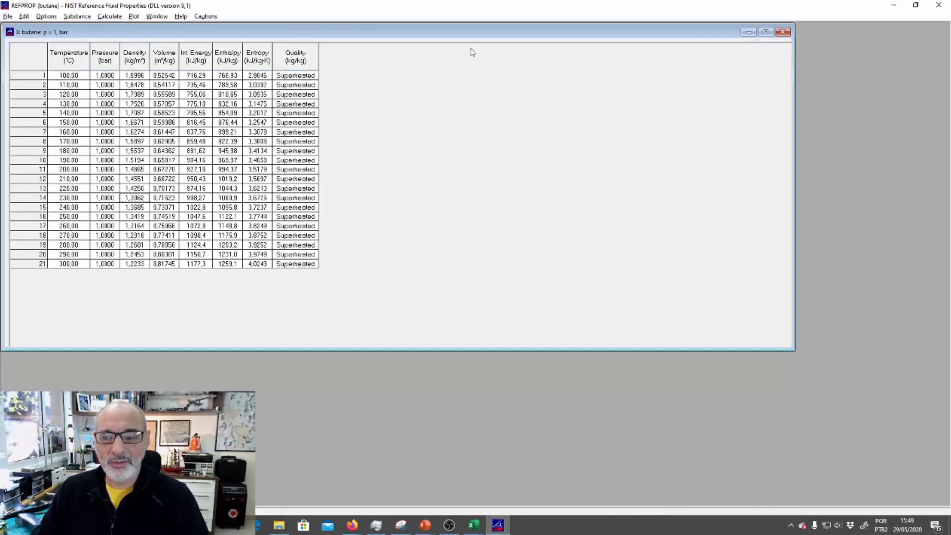
left_click(787, 33)
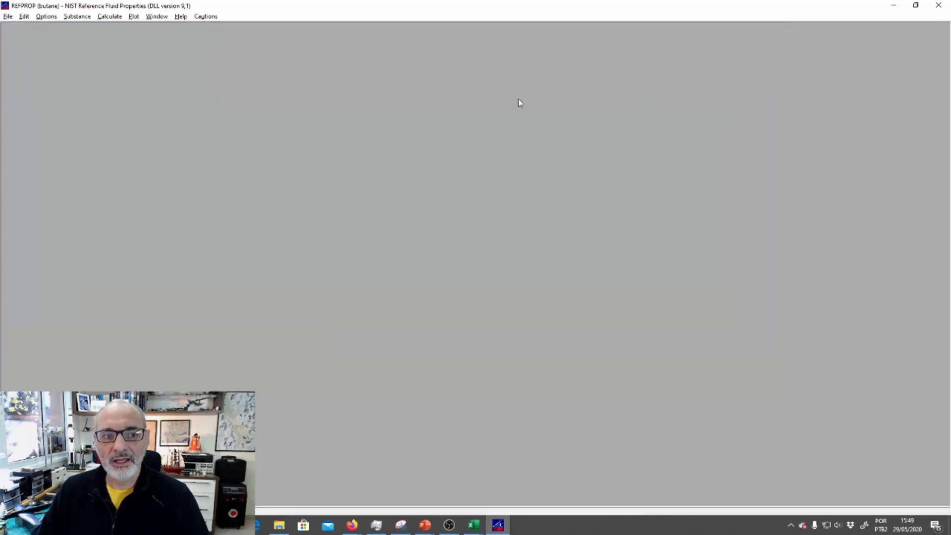
- Generate a vapor-liquid saturation table for butane, varying temperature from 0 to 150 °C in 5 °C increments
left_click(107, 18)
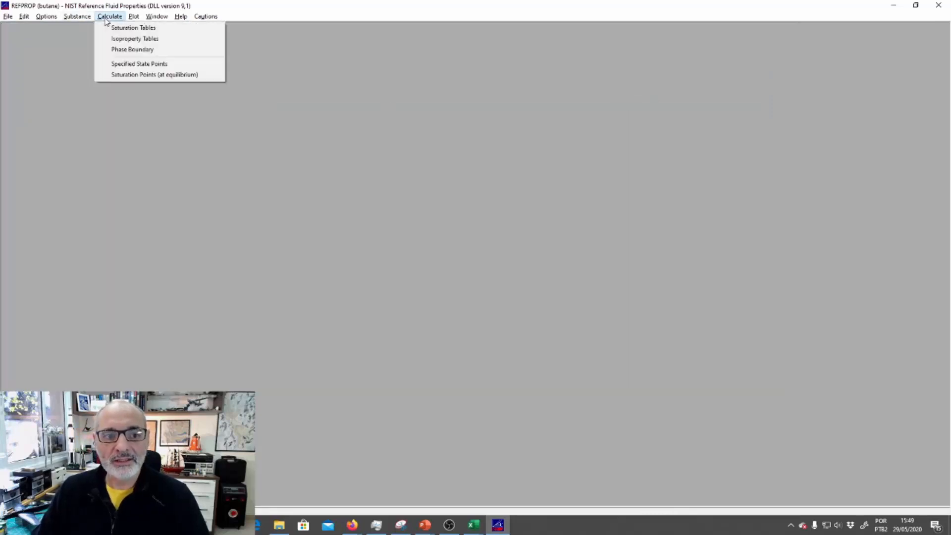
left_click(157, 29)
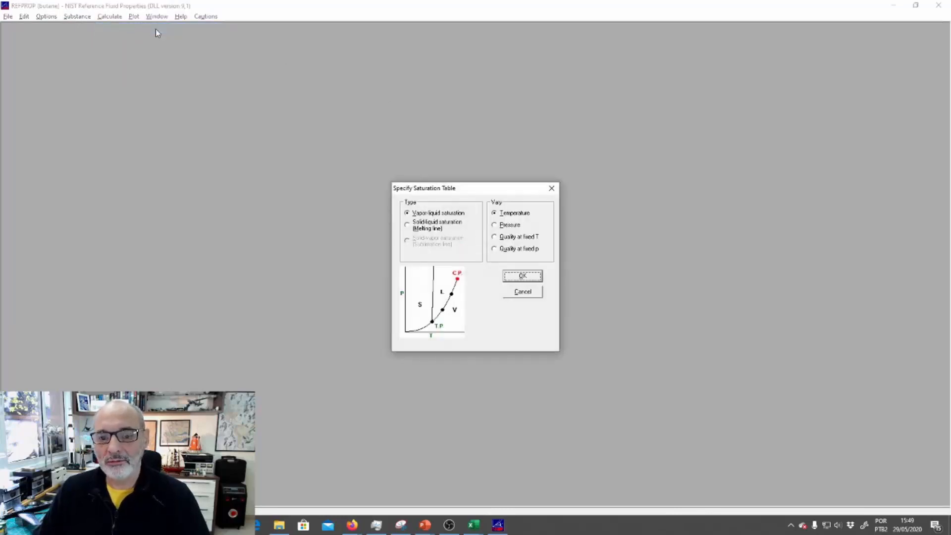
left_click_drag(473, 188, 452, 113)
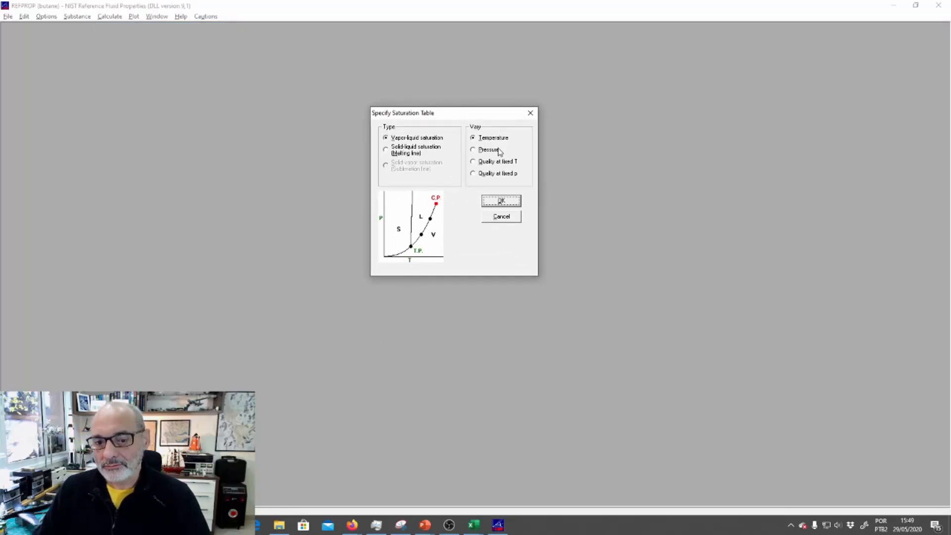
key("alt+Tab")
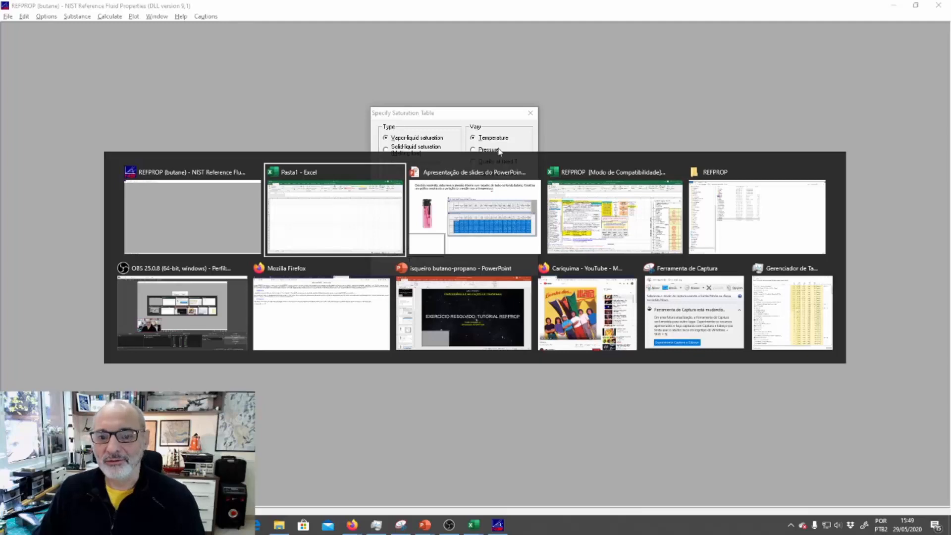
key("alt+Tab")
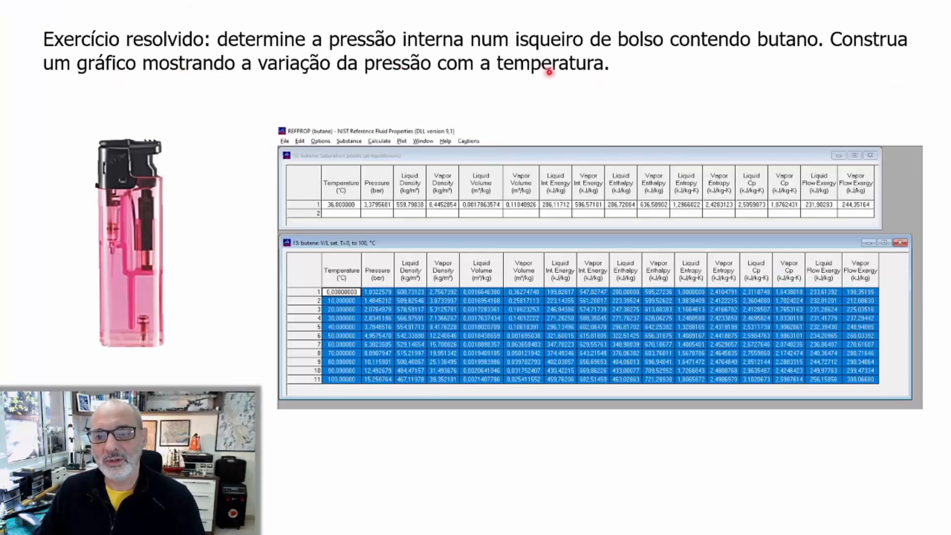
key("alt+Tab")
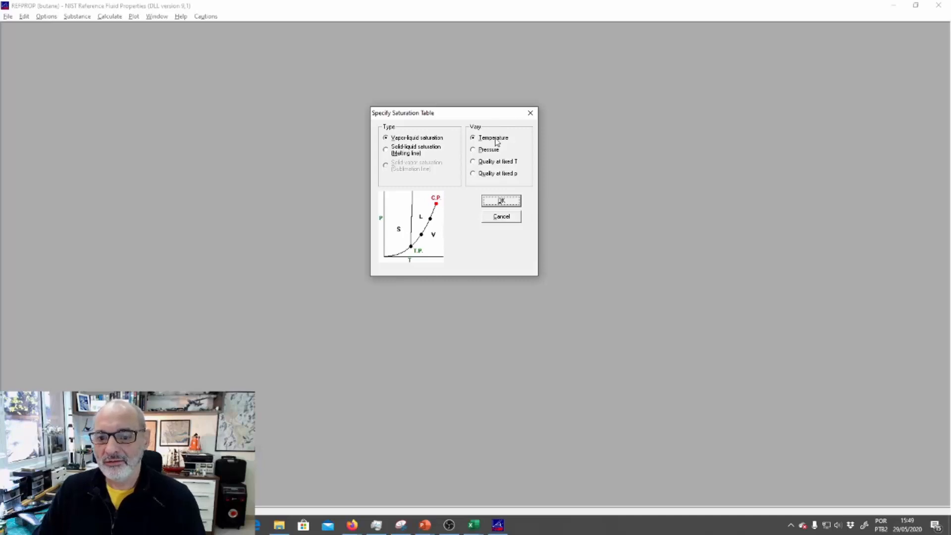
left_click(505, 201)
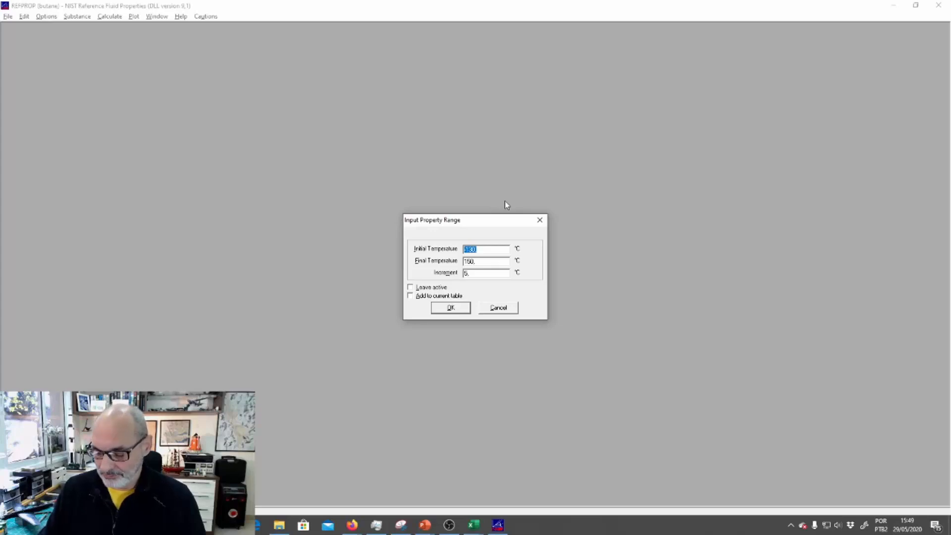
type("0")
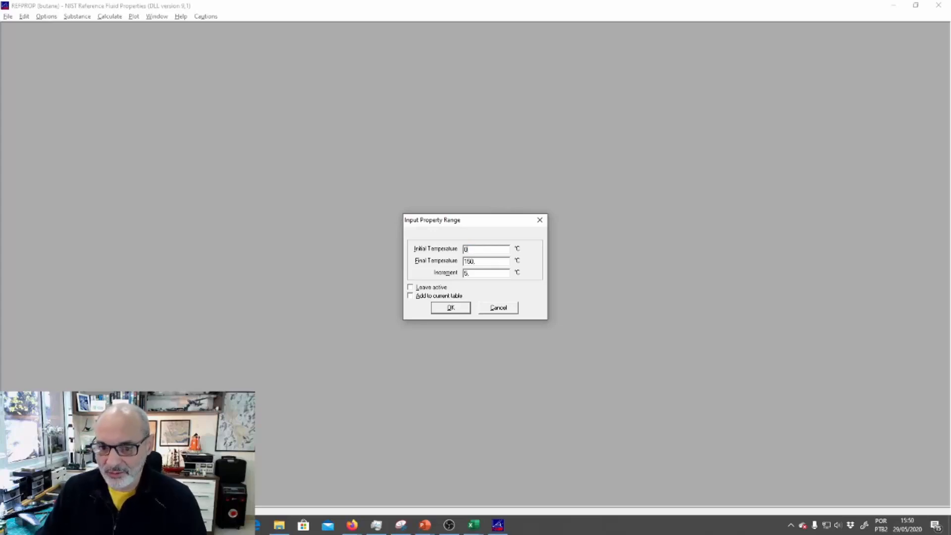
left_click(450, 308)
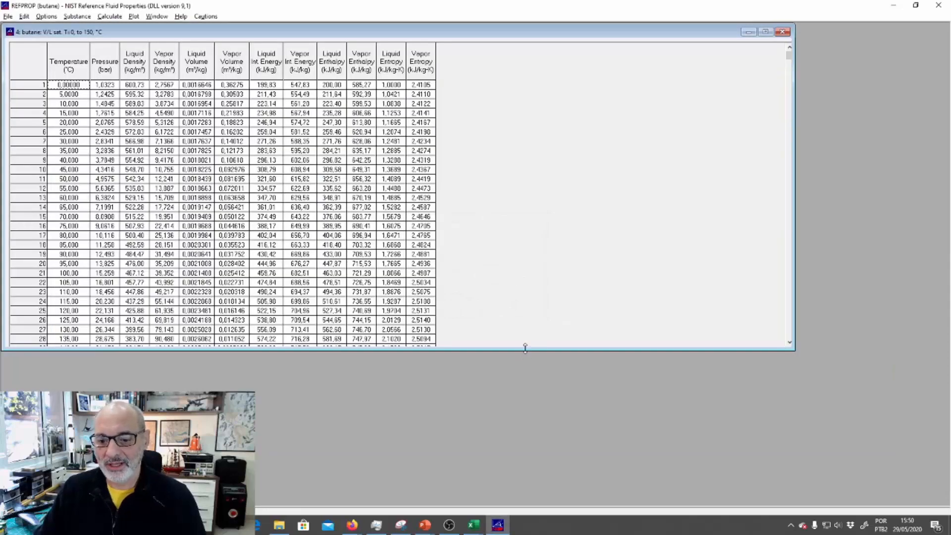
- Copy the entire 0 to 150 °C butane saturation table and paste it into the empty Excel worksheet at A1
left_click_drag(525, 348, 527, 475)
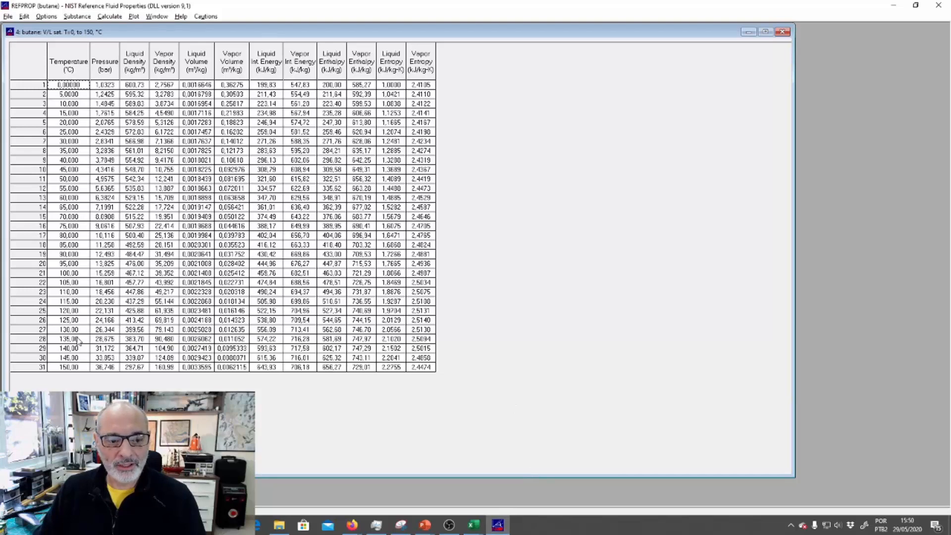
left_click(26, 55)
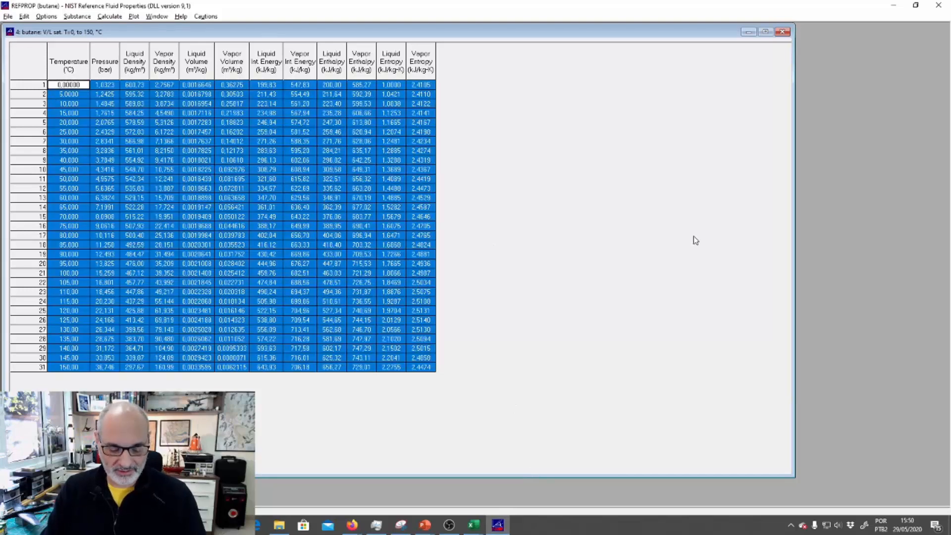
key("alt+Tab")
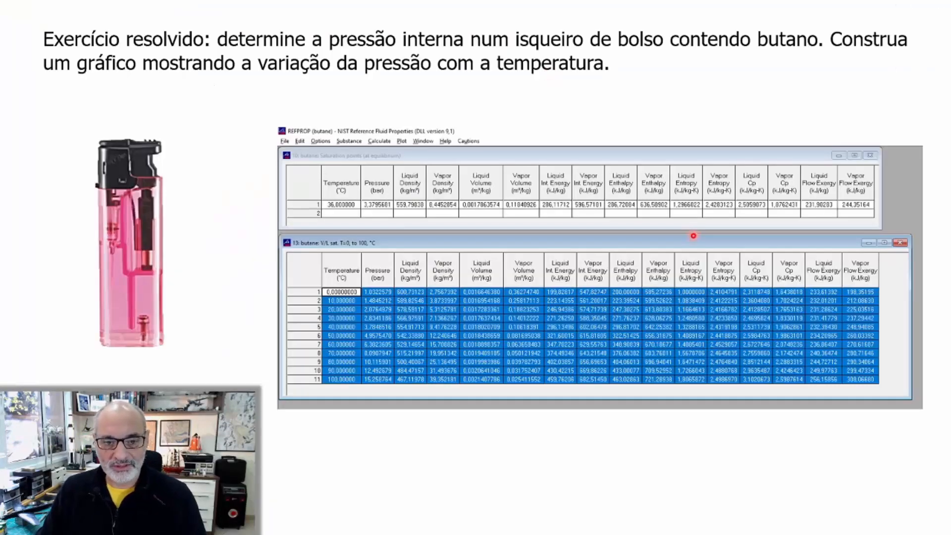
key("alt+Tab")
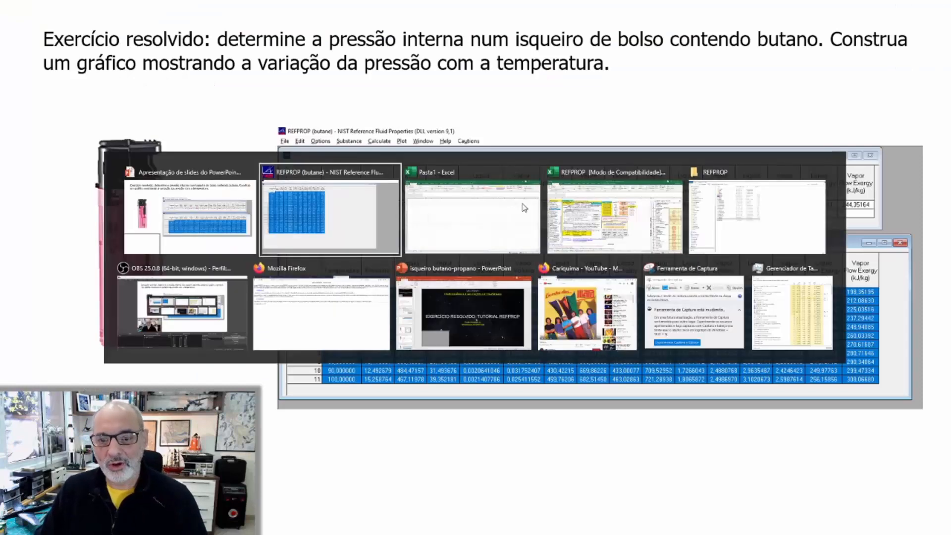
left_click(30, 141)
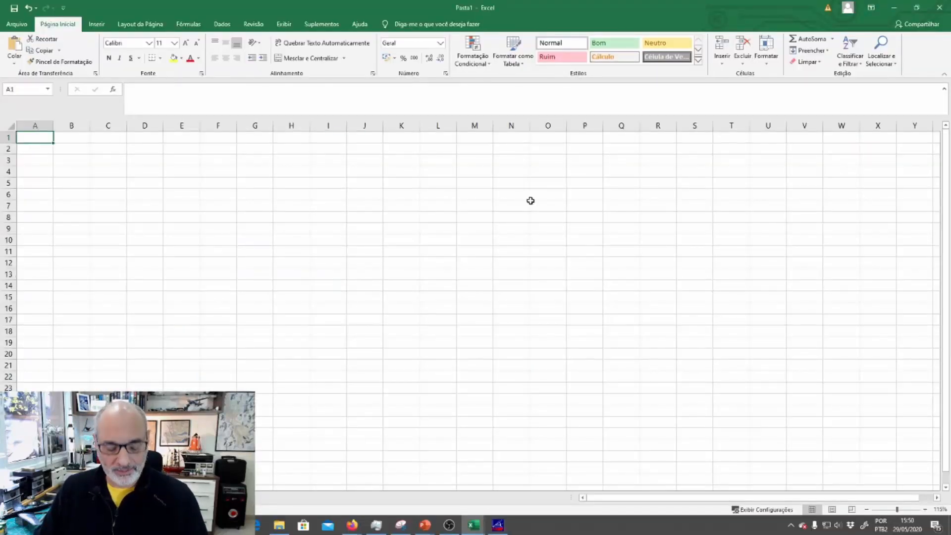
key("ctrl+v")
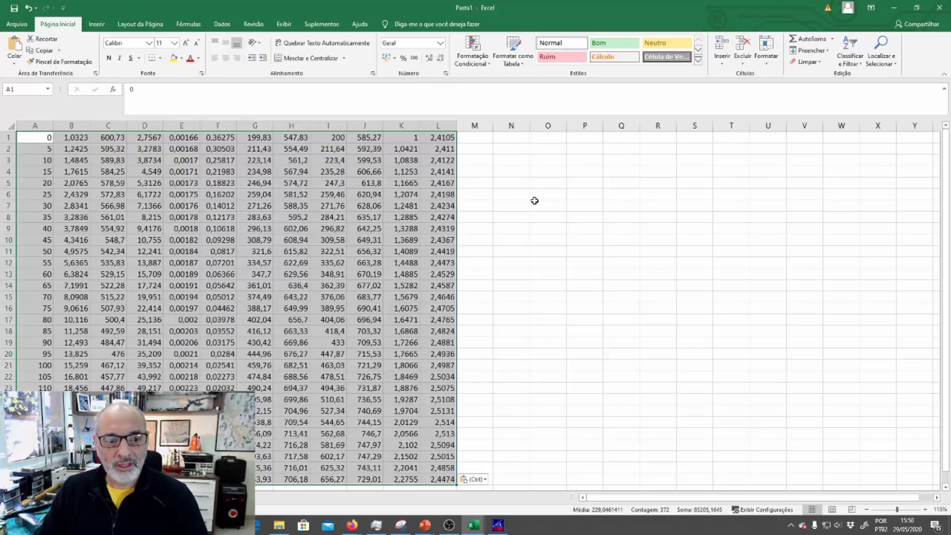
- Insert a marker-only scatter chart of pressure against temperature from columns A and B, and place it beside the data
left_click(534, 203)
left_click_drag(36, 125, 66, 125)
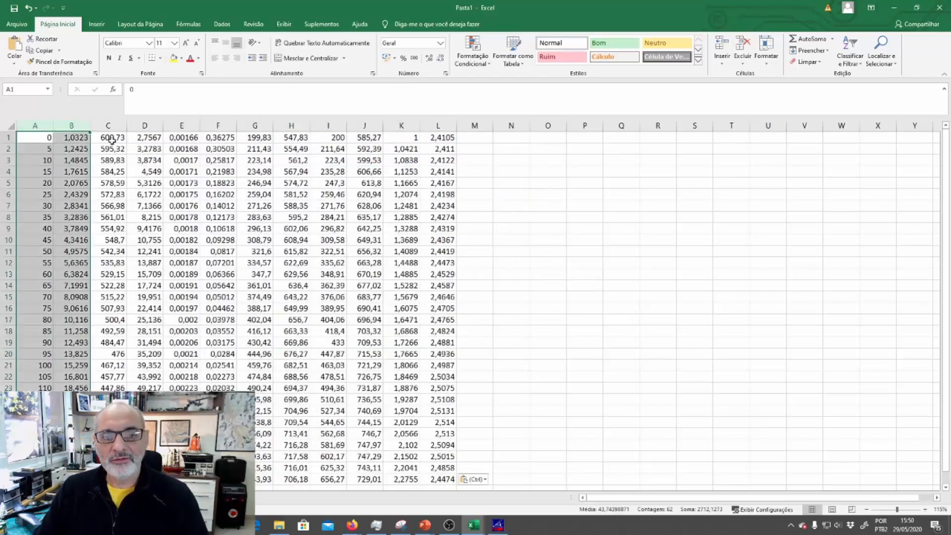
left_click(97, 24)
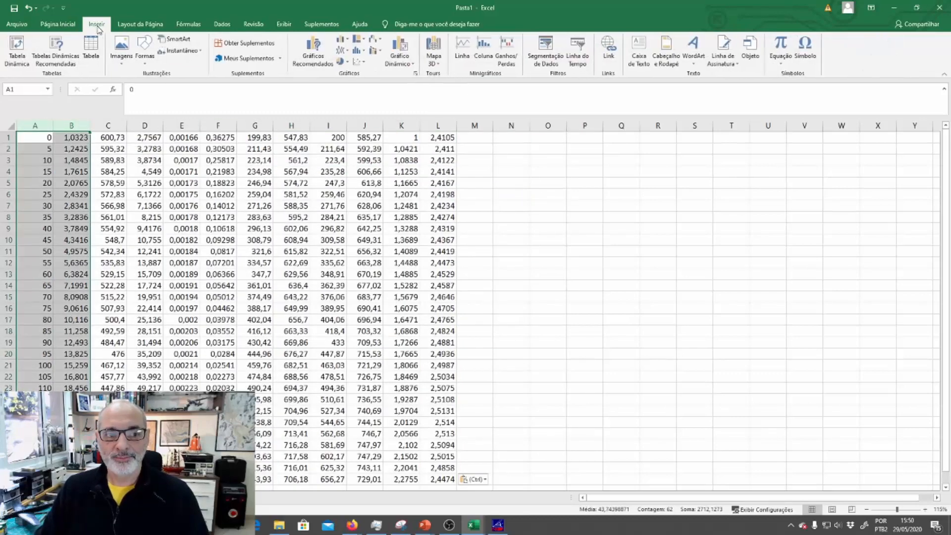
left_click(360, 63)
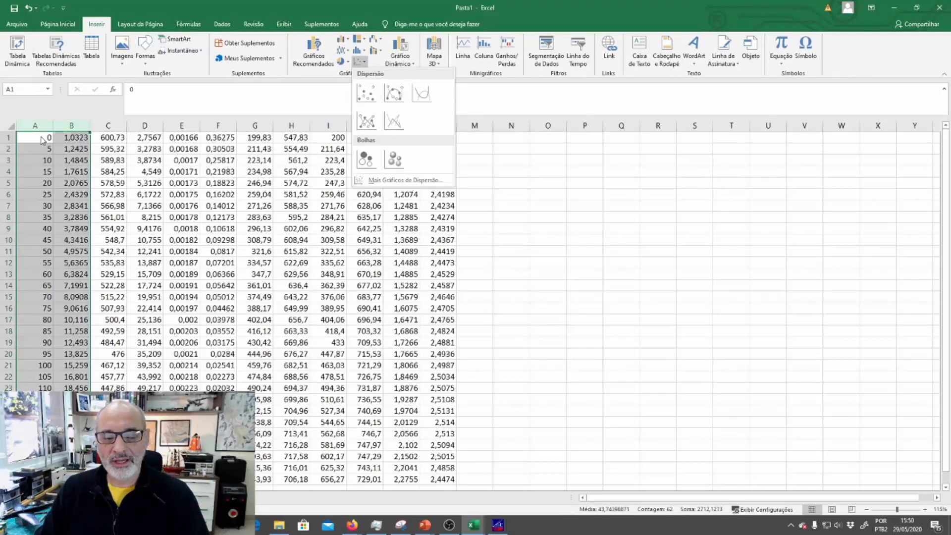
left_click(366, 92)
left_click_drag(552, 238, 696, 206)
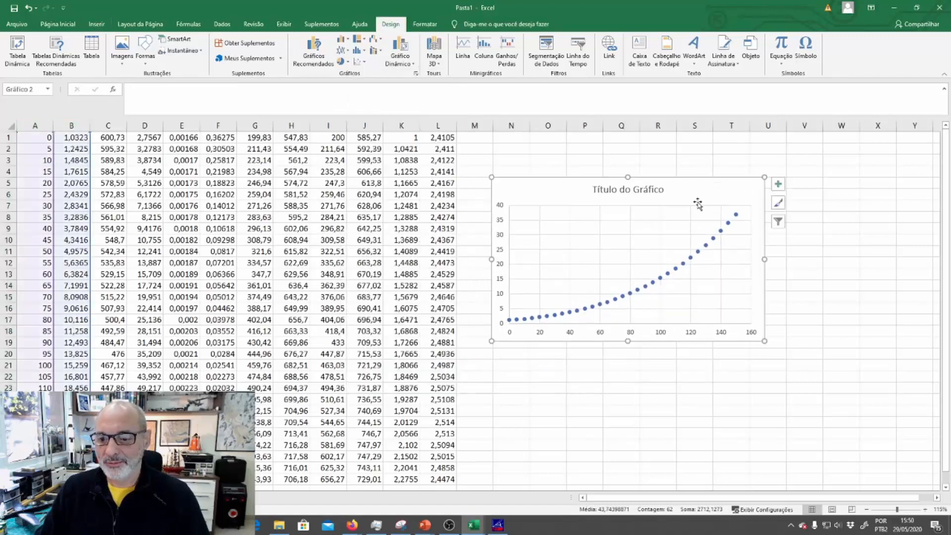
- Add a second-order polynomial trendline to the pressure series in the chart
left_click(714, 239)
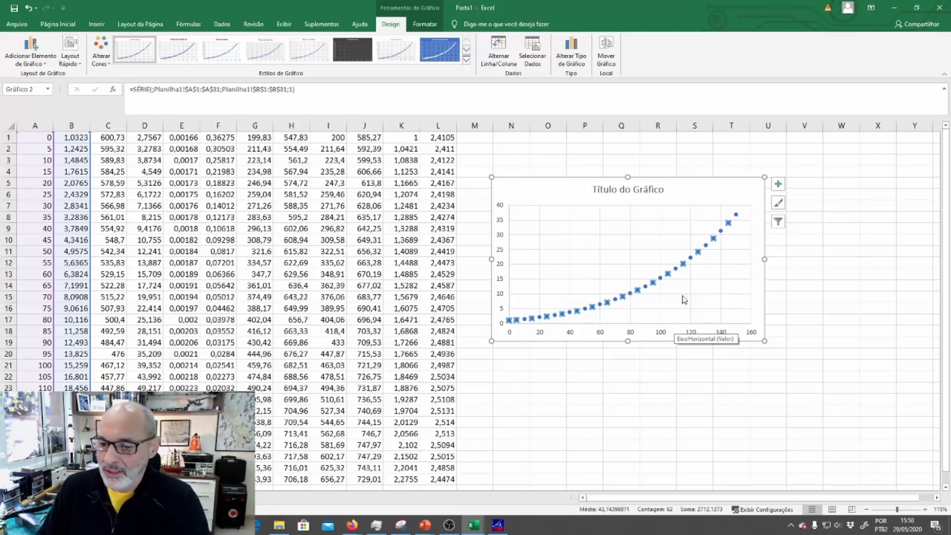
right_click(683, 266)
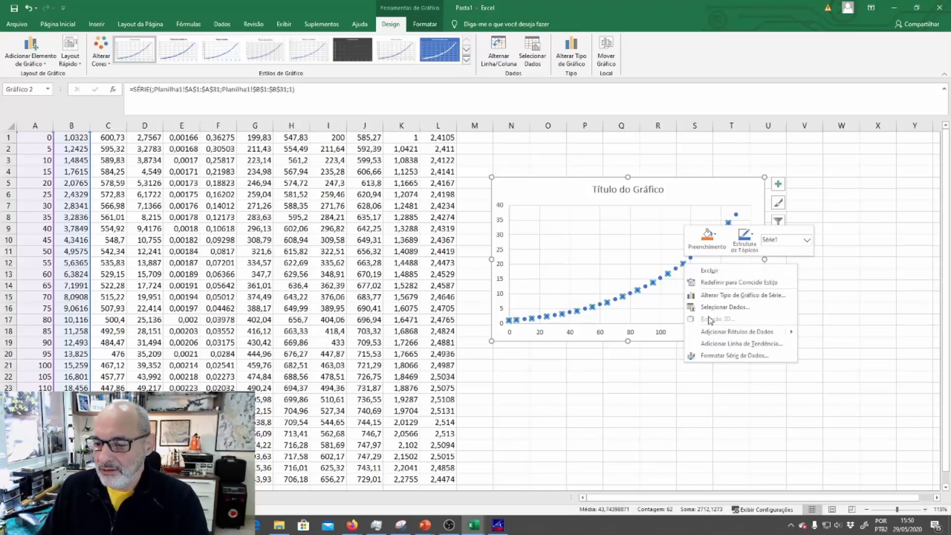
left_click(727, 357)
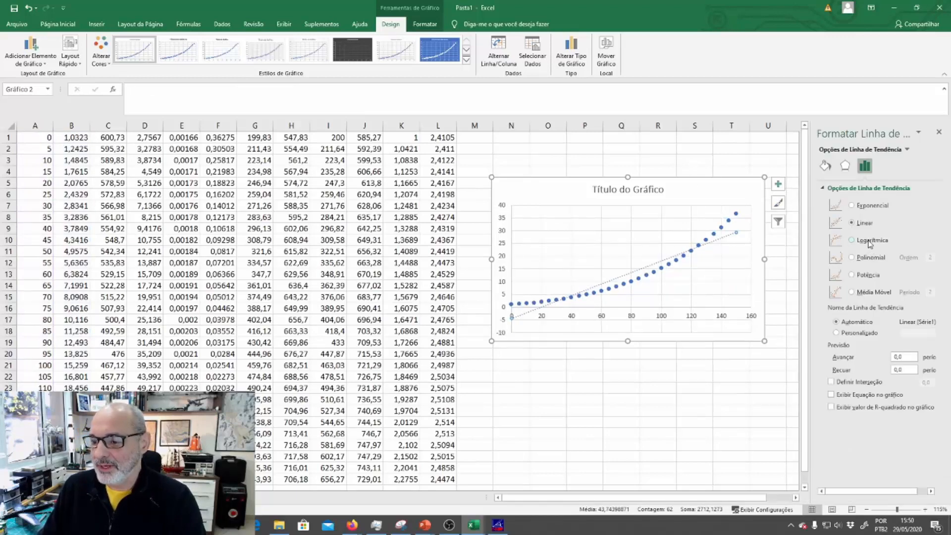
left_click(871, 257)
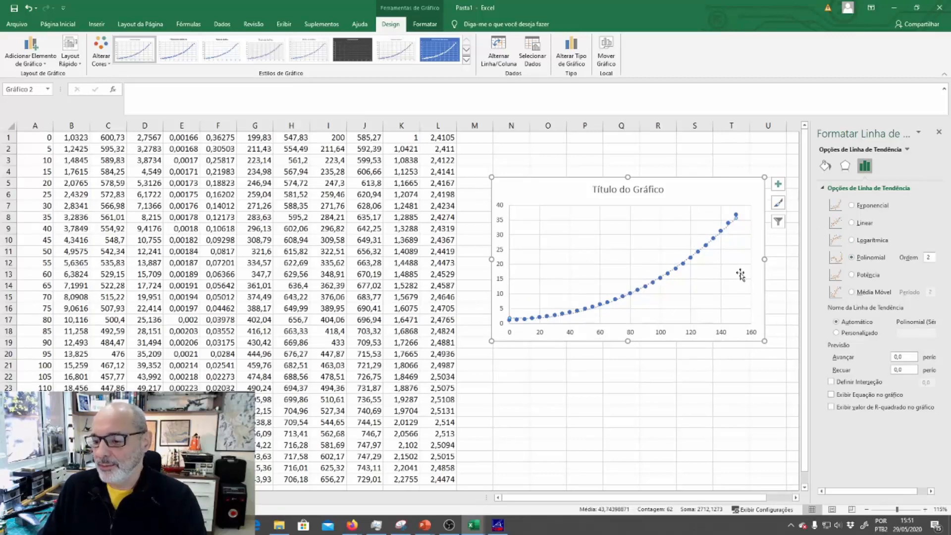
- Display the trendline equation with the intercept set to 0,0, and move the equation label into the empty area above the curve
left_click(832, 395)
left_click(831, 382)
left_click(661, 383)
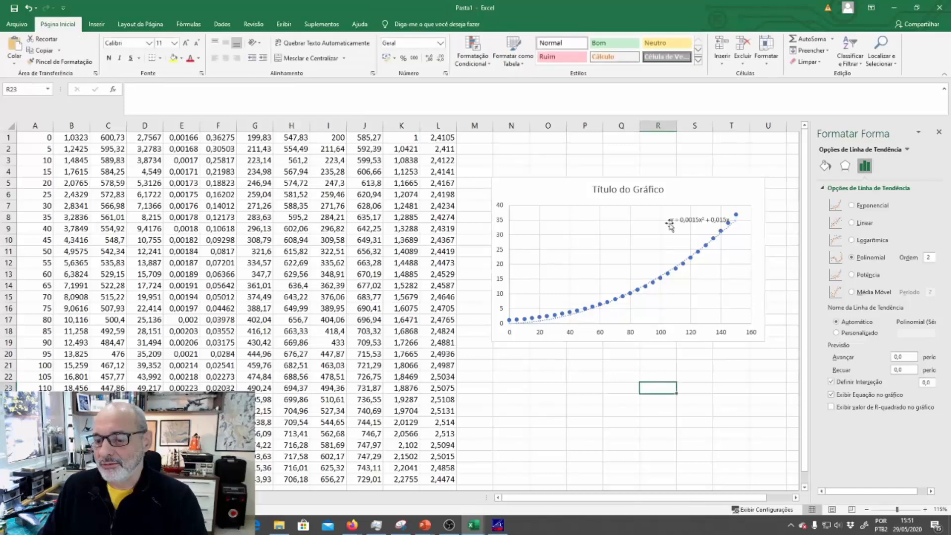
left_click_drag(699, 219, 596, 244)
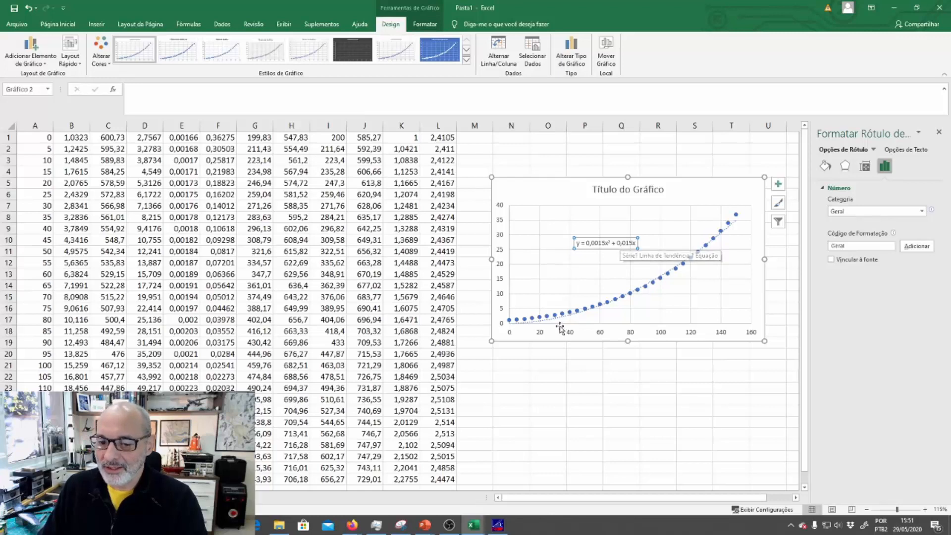
- Raise the polynomial trendline's order to 3
left_click(545, 320)
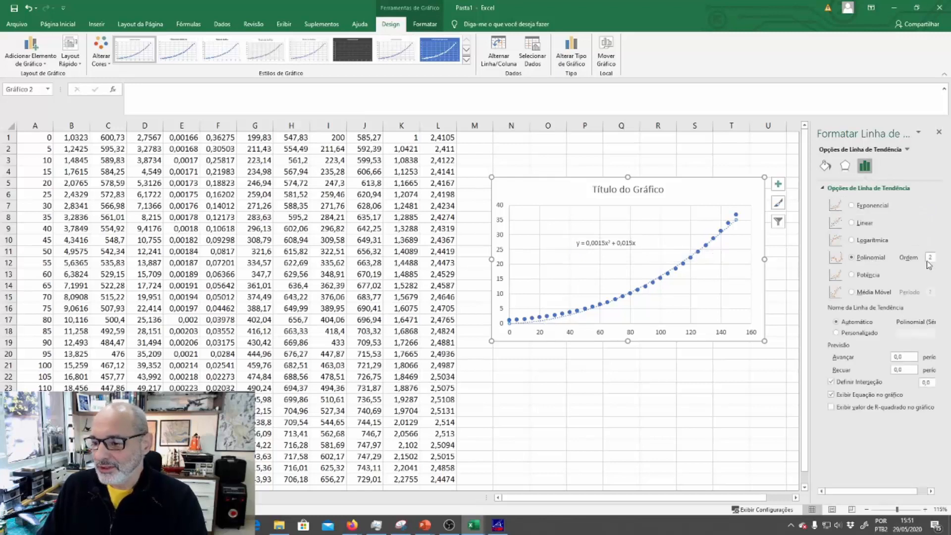
left_click_drag(810, 300, 746, 300)
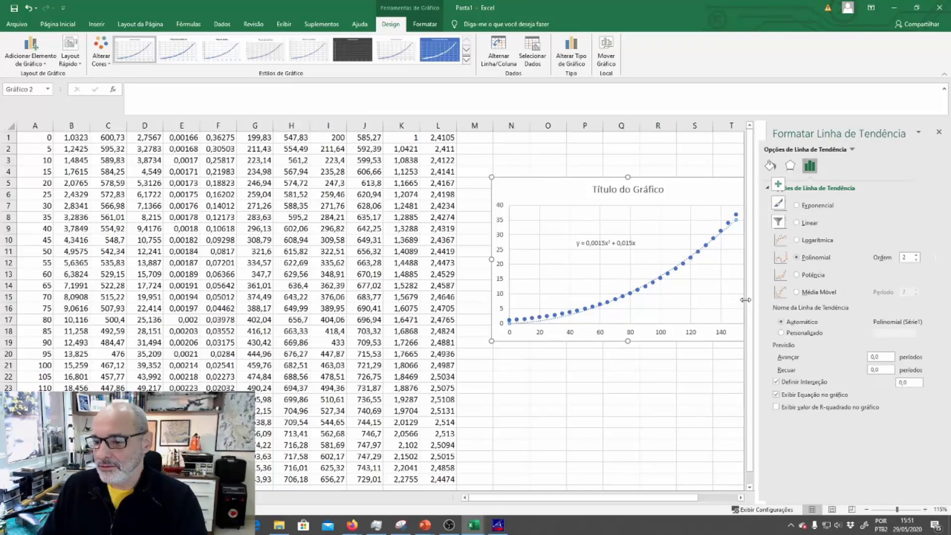
left_click(927, 255)
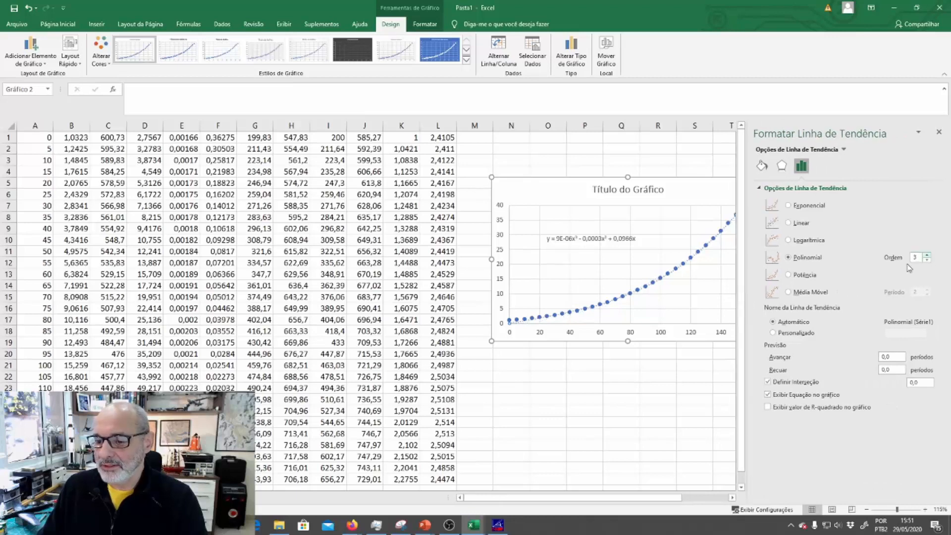
left_click(624, 390)
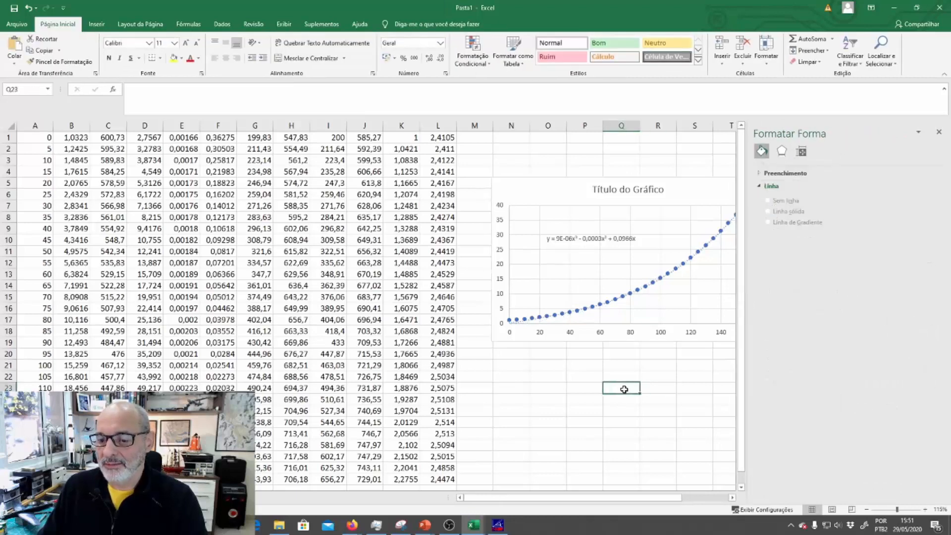
- Move the chart to about columns K to R and select the trendline equation label
left_click_drag(673, 187, 579, 183)
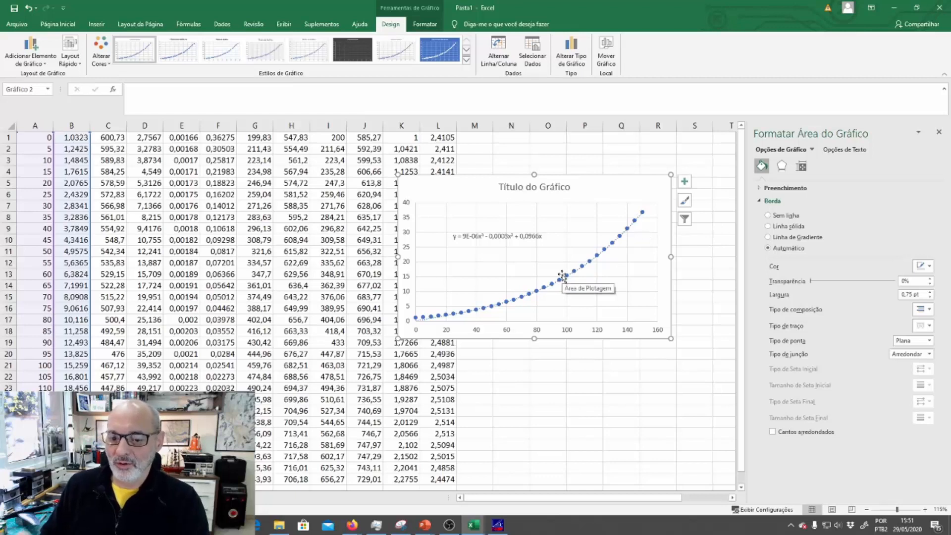
left_click(515, 246)
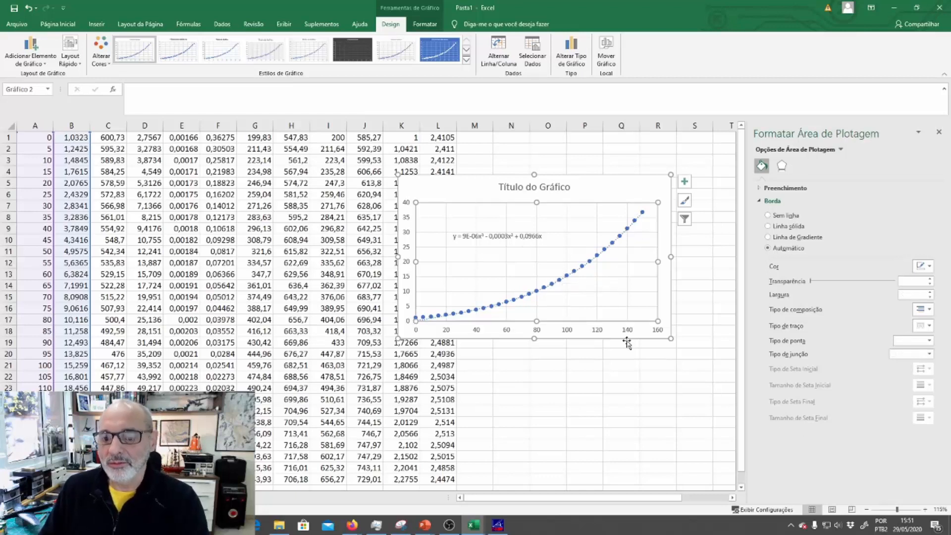
left_click(513, 239)
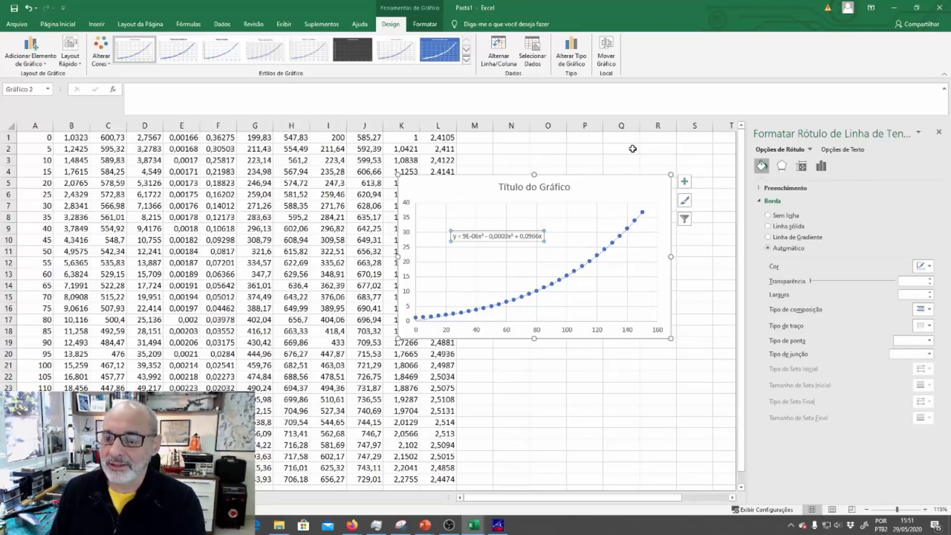
- Switch to the PowerPoint slide show and advance past the solved lighter exercise to the slide "Tópico avançado: termodinâmica de misturas"
left_click(431, 524)
left_click(477, 483)
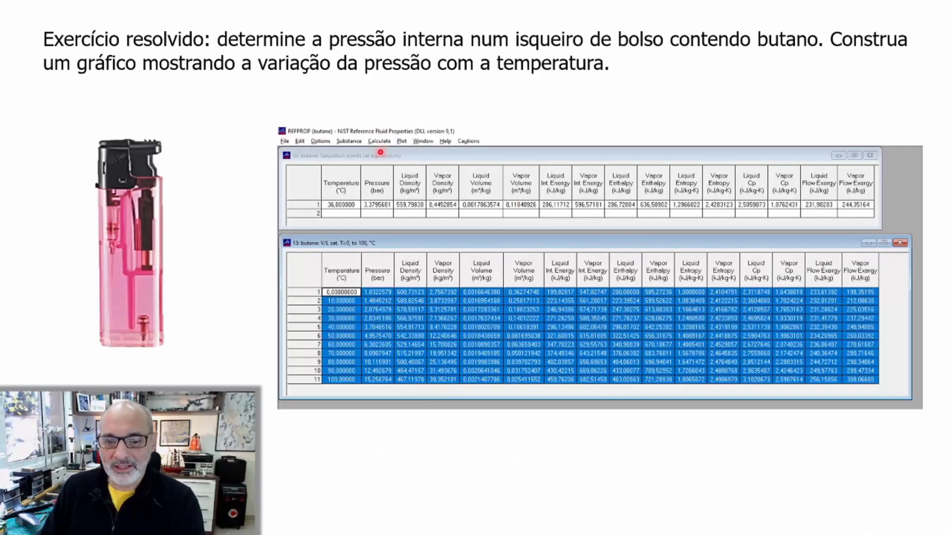
left_click(519, 390)
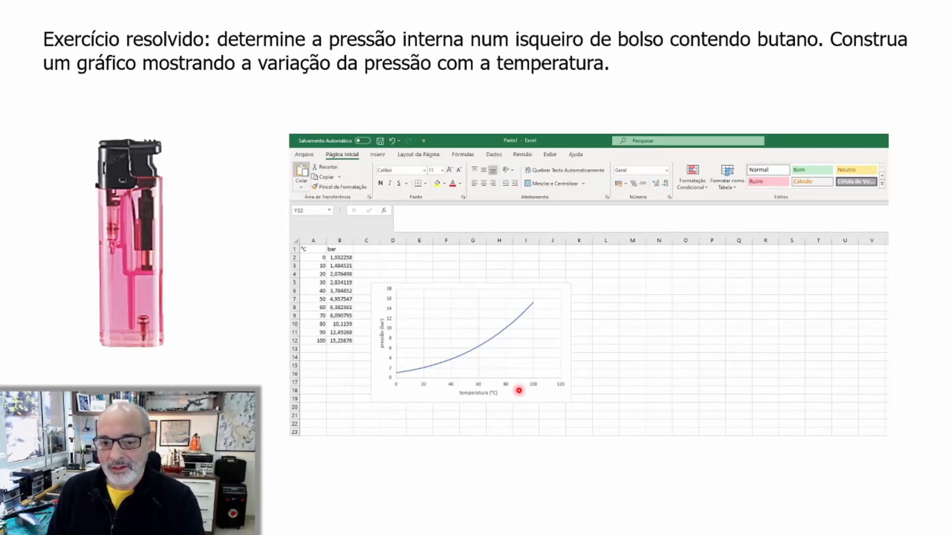
key("Right")
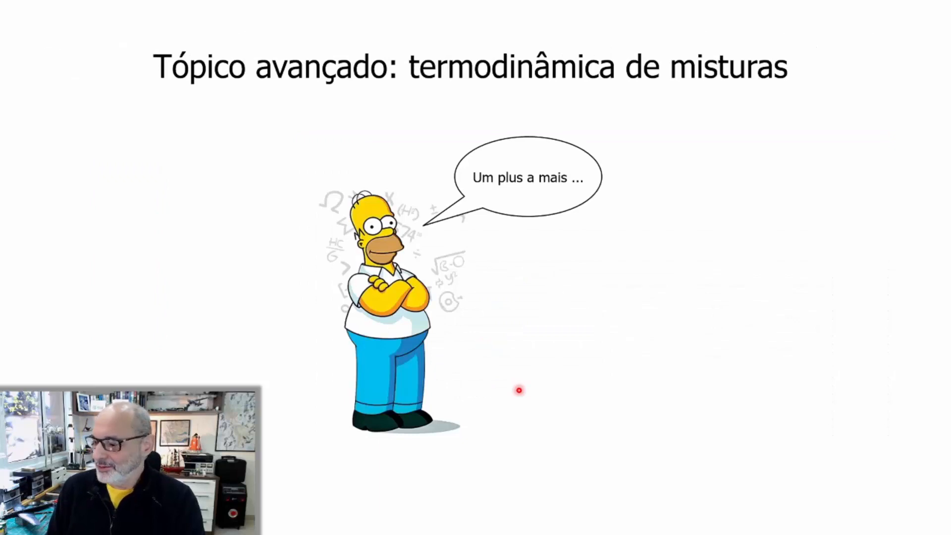